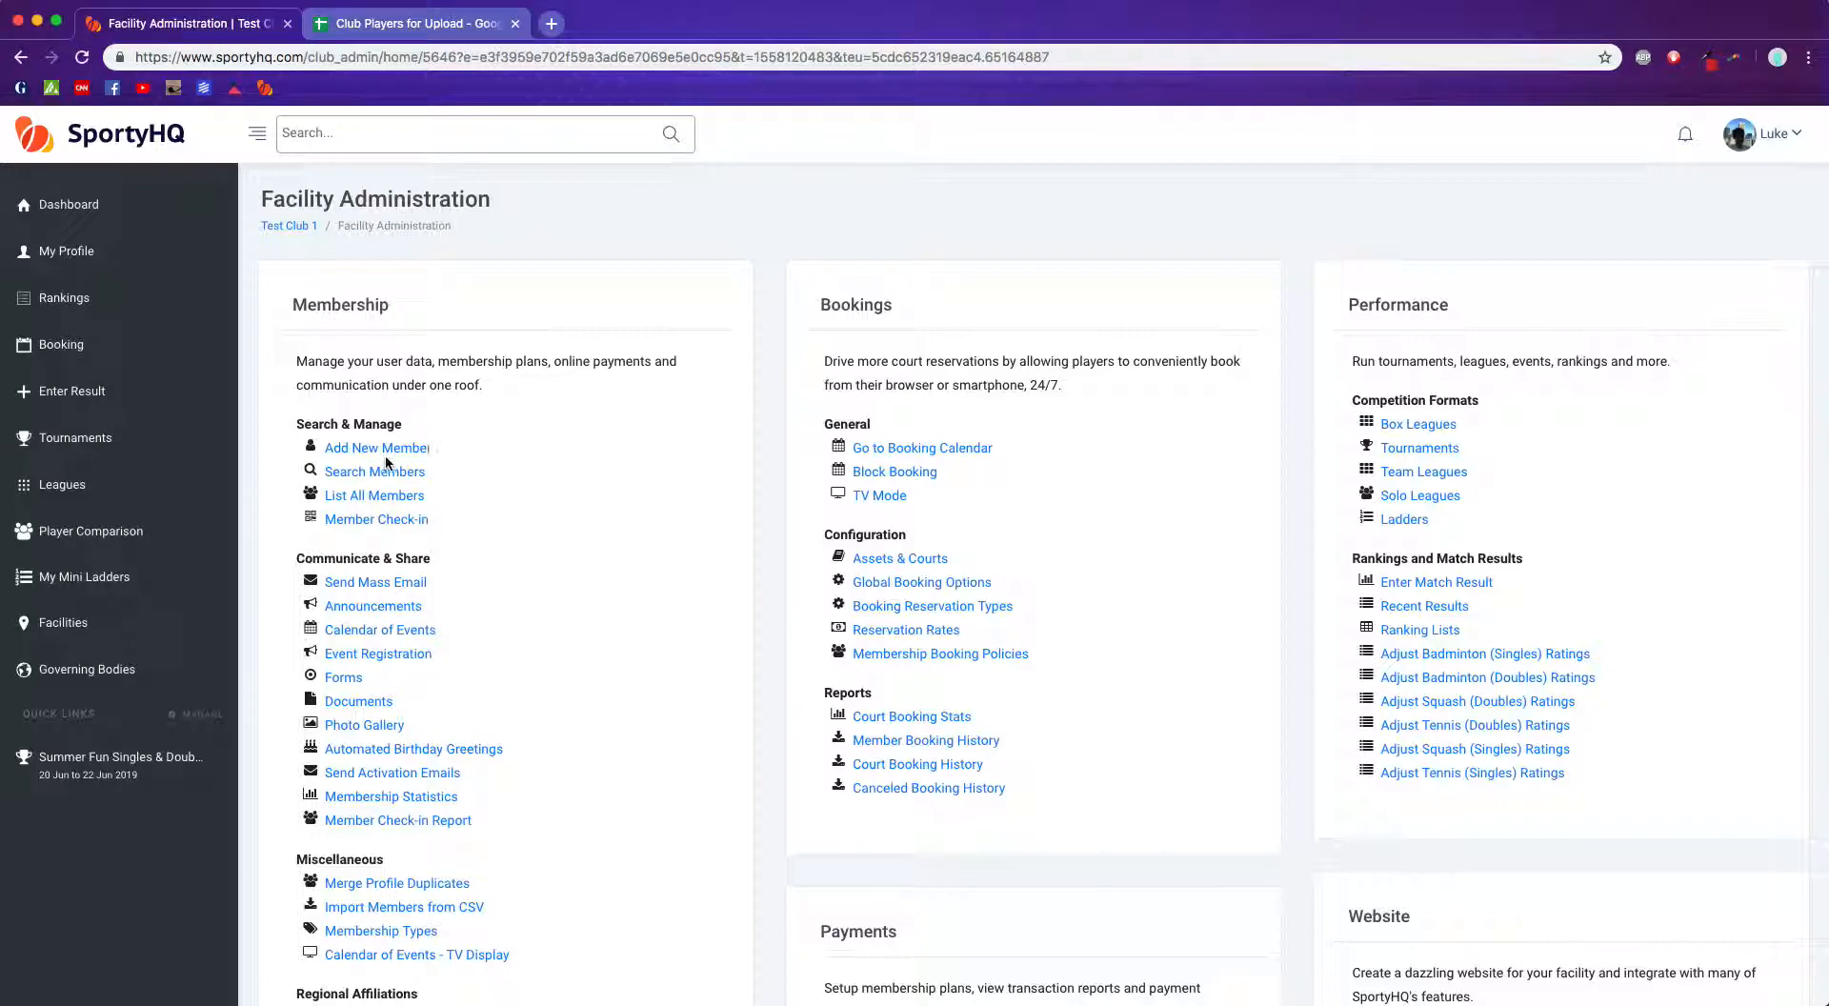
# Step: Open the Add New Member form and enter a first and last name for the new member
pyautogui.click(378, 450)
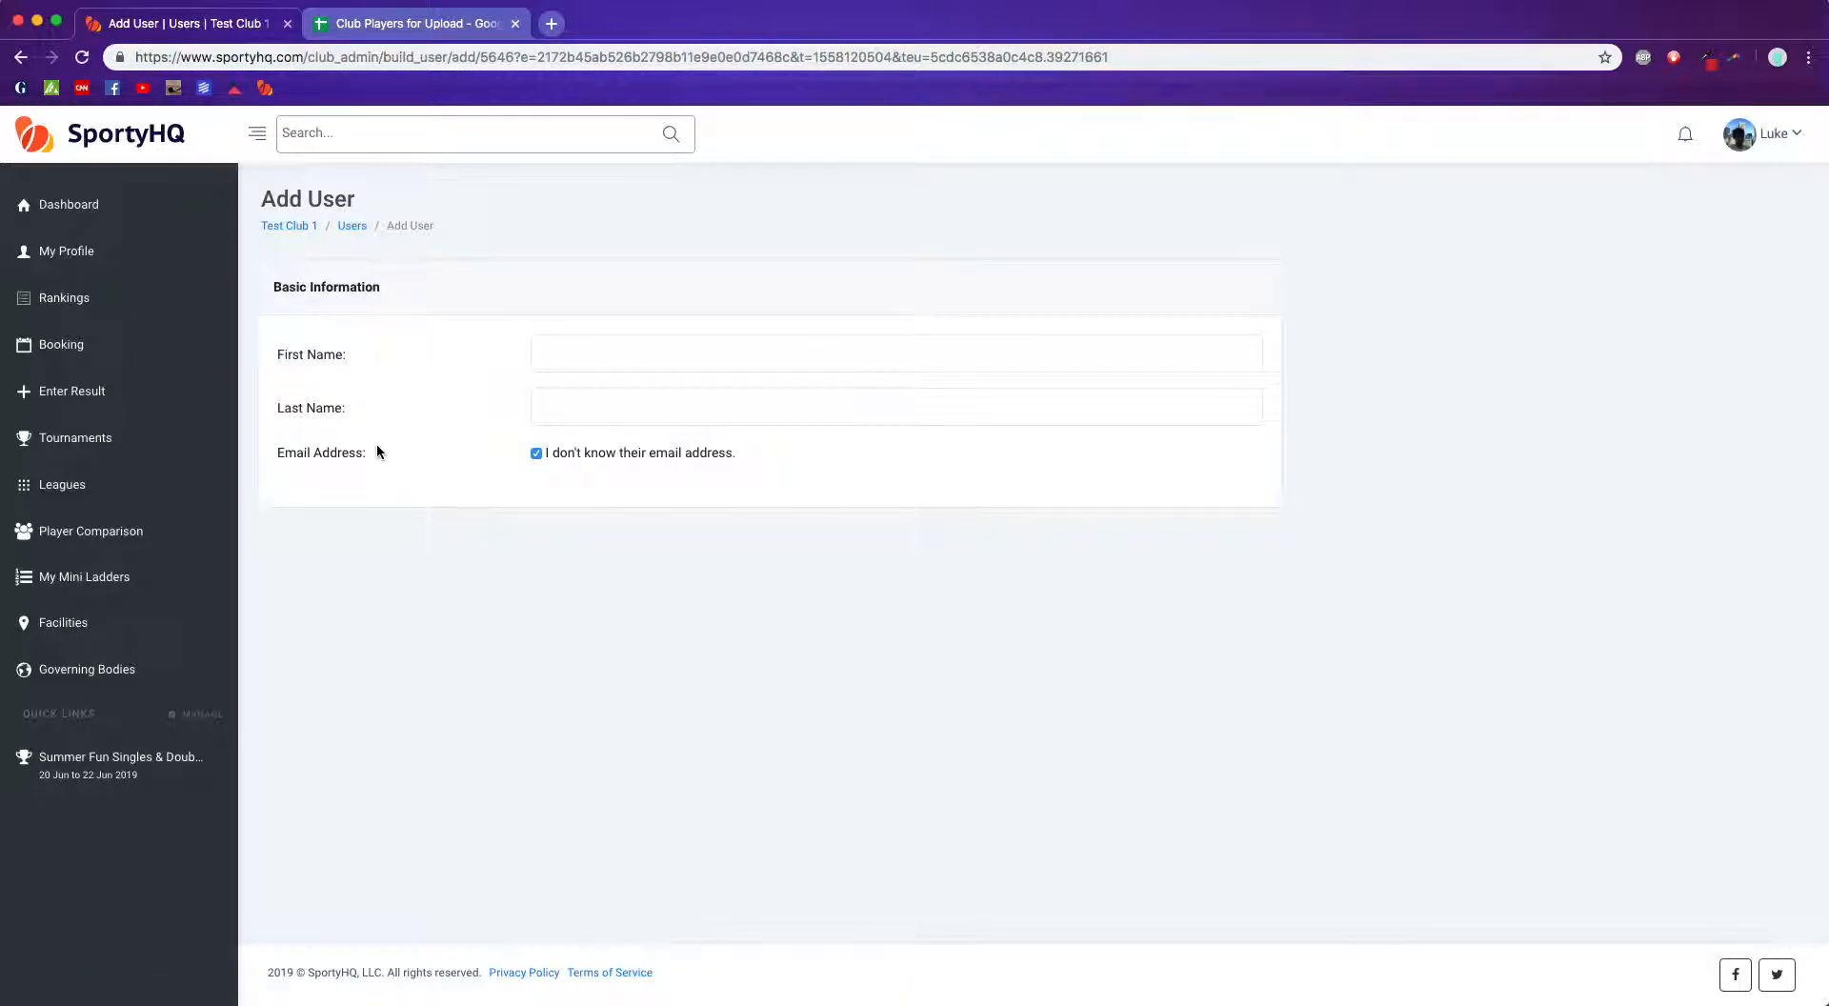
pyautogui.click(550, 360)
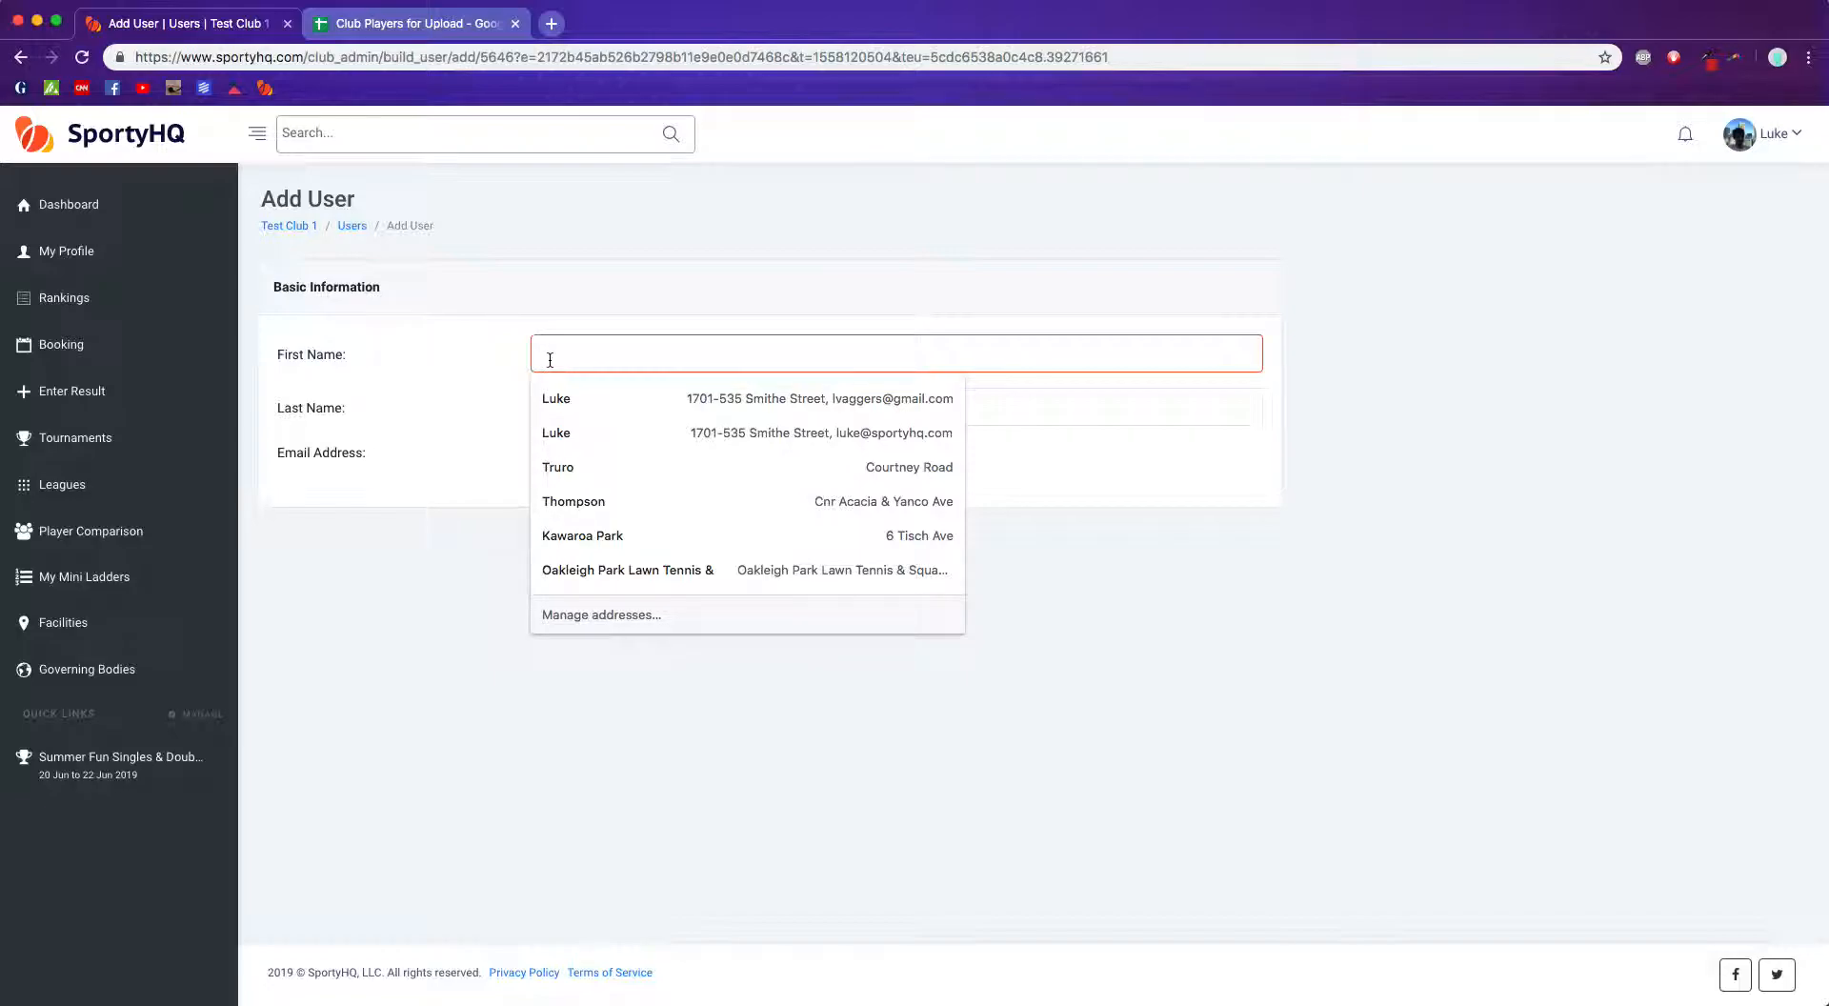
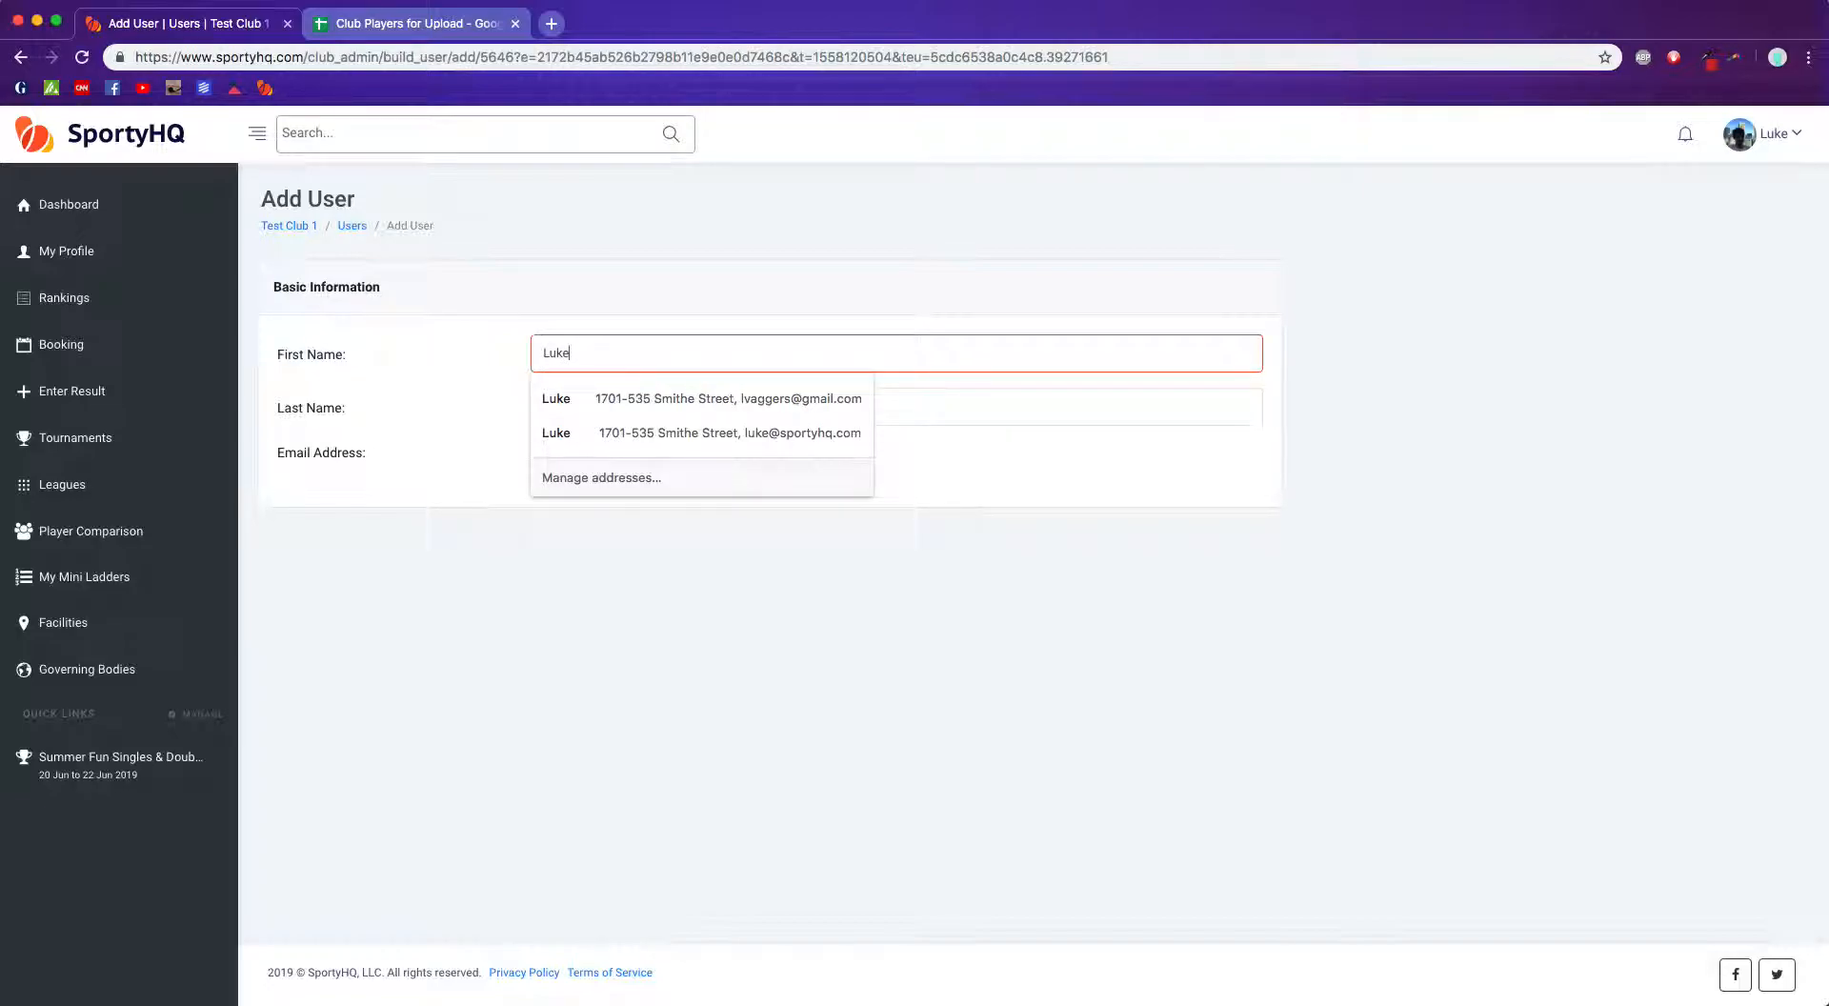
pyautogui.press('Tab')
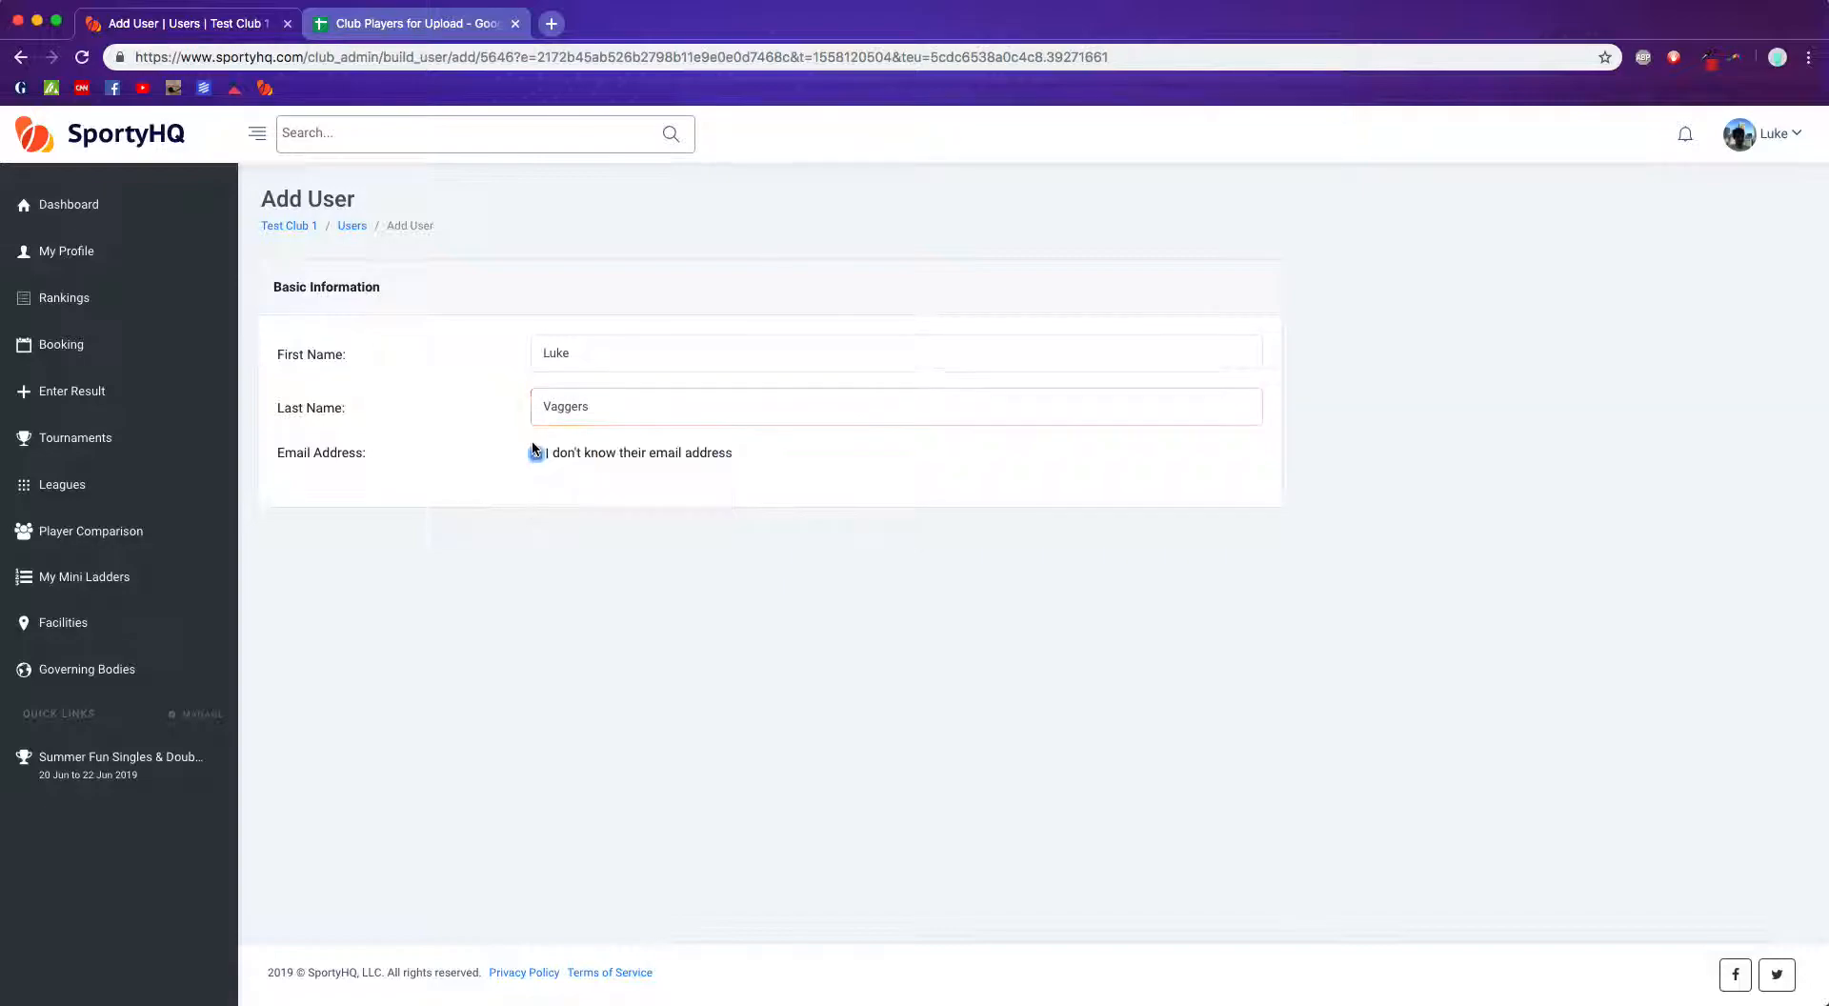
pyautogui.click(535, 453)
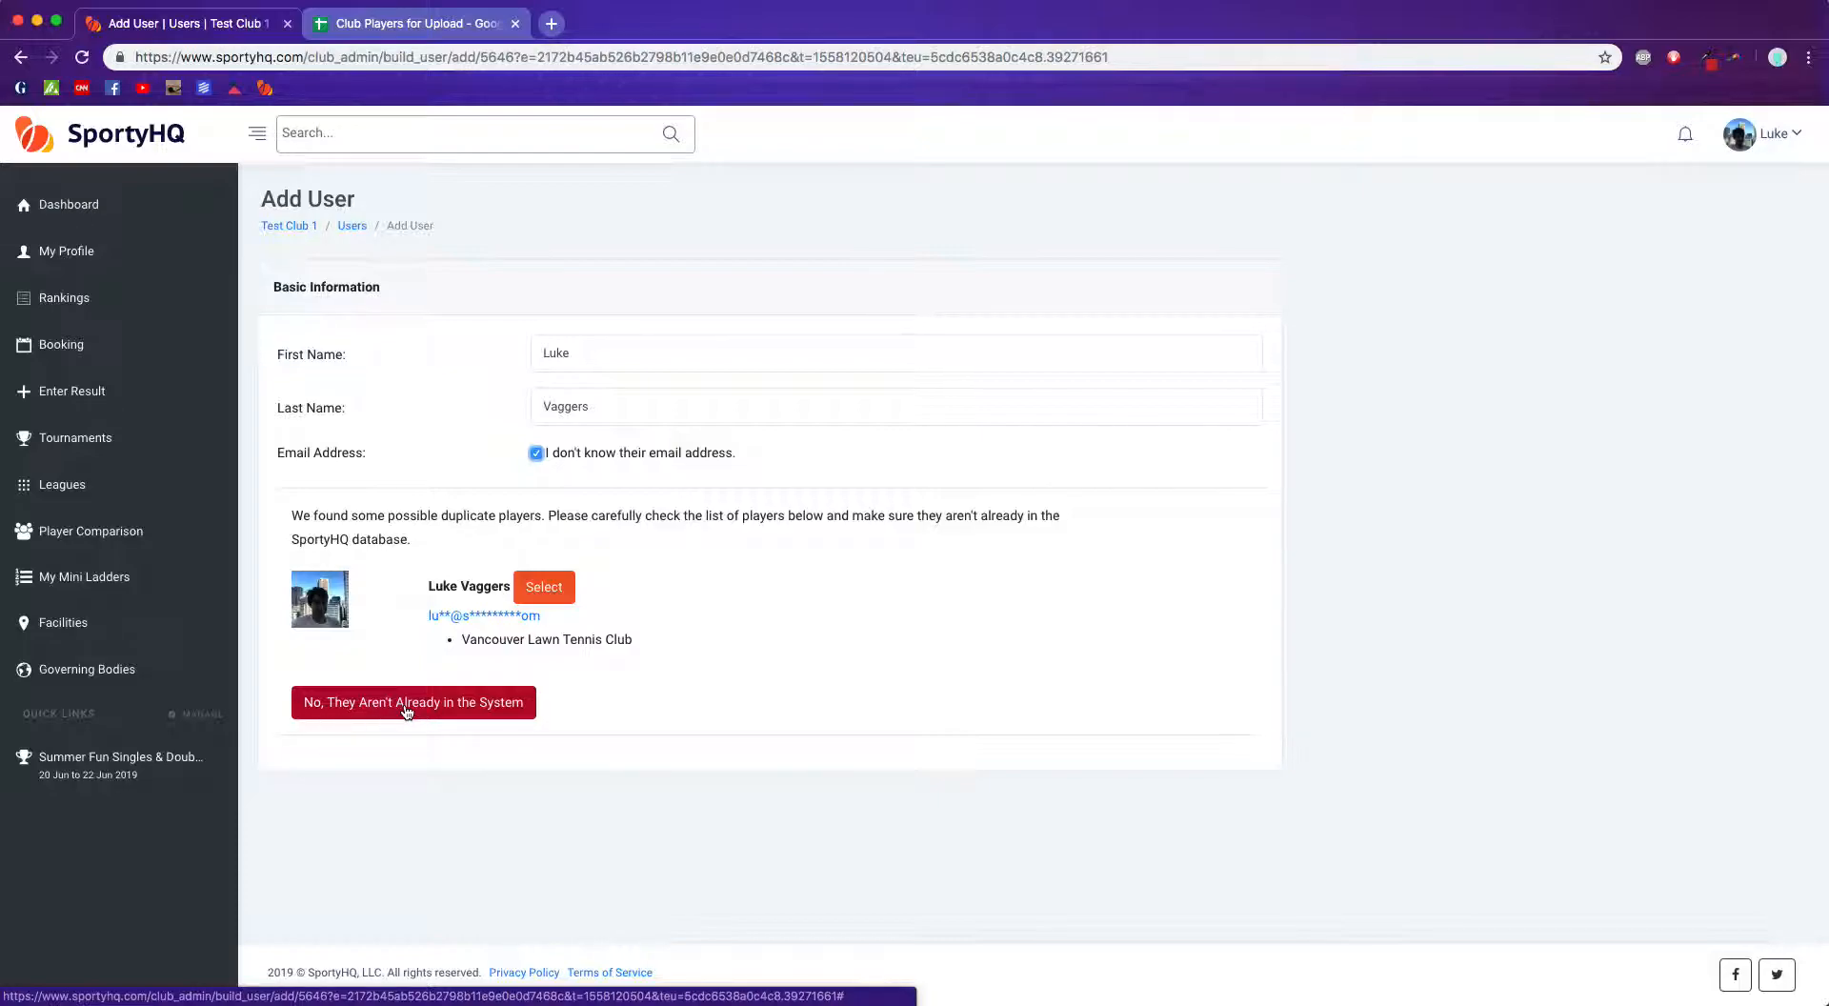
# Step: Replace the first and last names with a different member's first and last name
pyautogui.doubleClick(628, 354)
pyautogui.press('Tab')
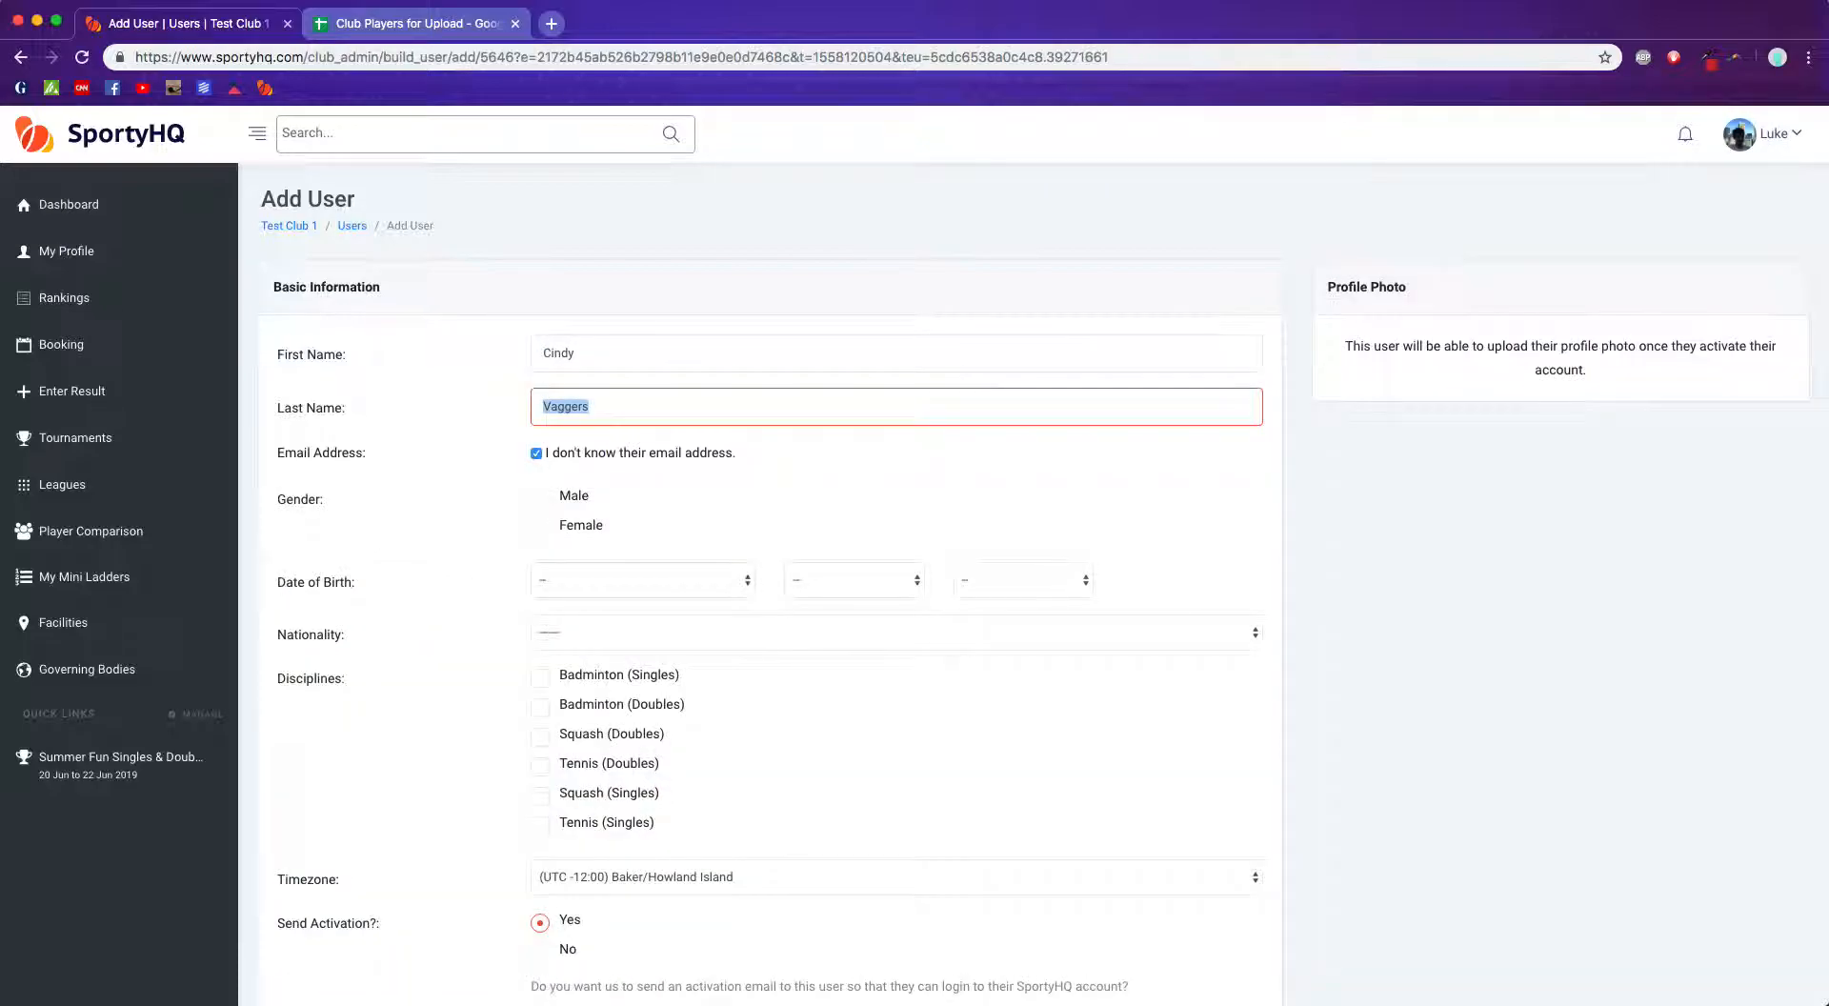
pyautogui.press('Tab')
pyautogui.press('Tab')
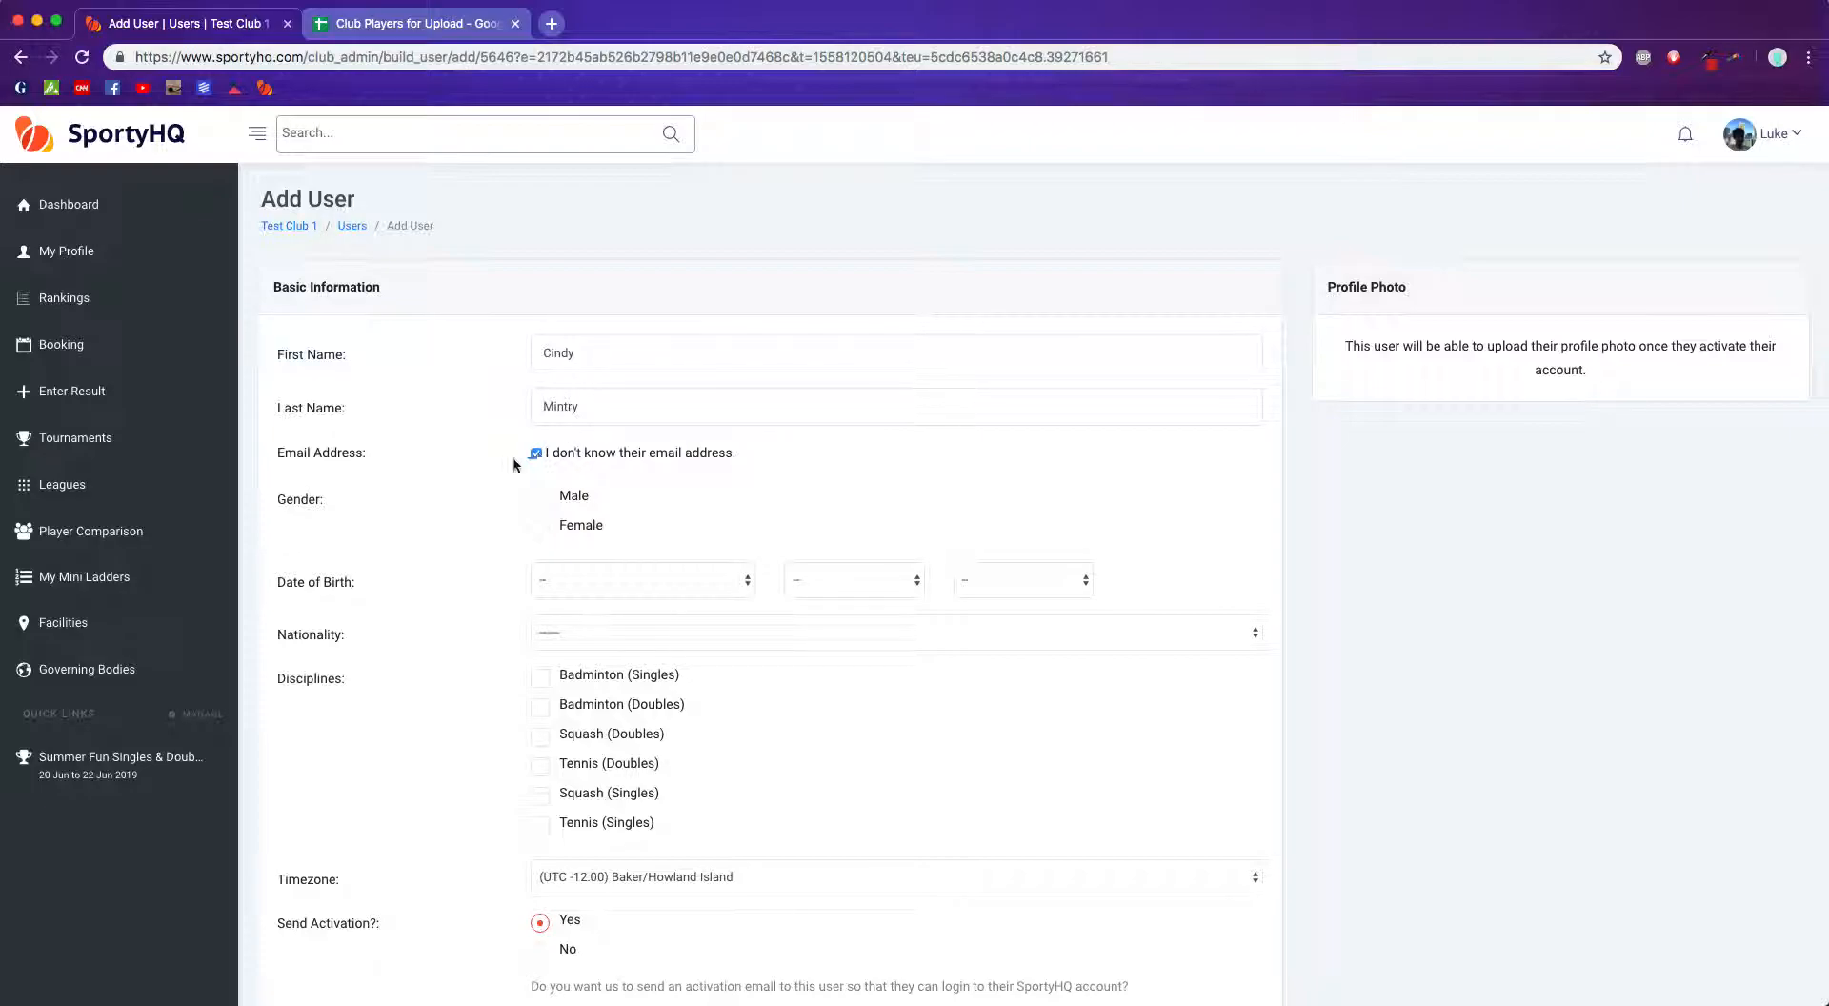
# Step: Untick the unknown email address option and try to create the member
pyautogui.scroll(-1, 467, 485)
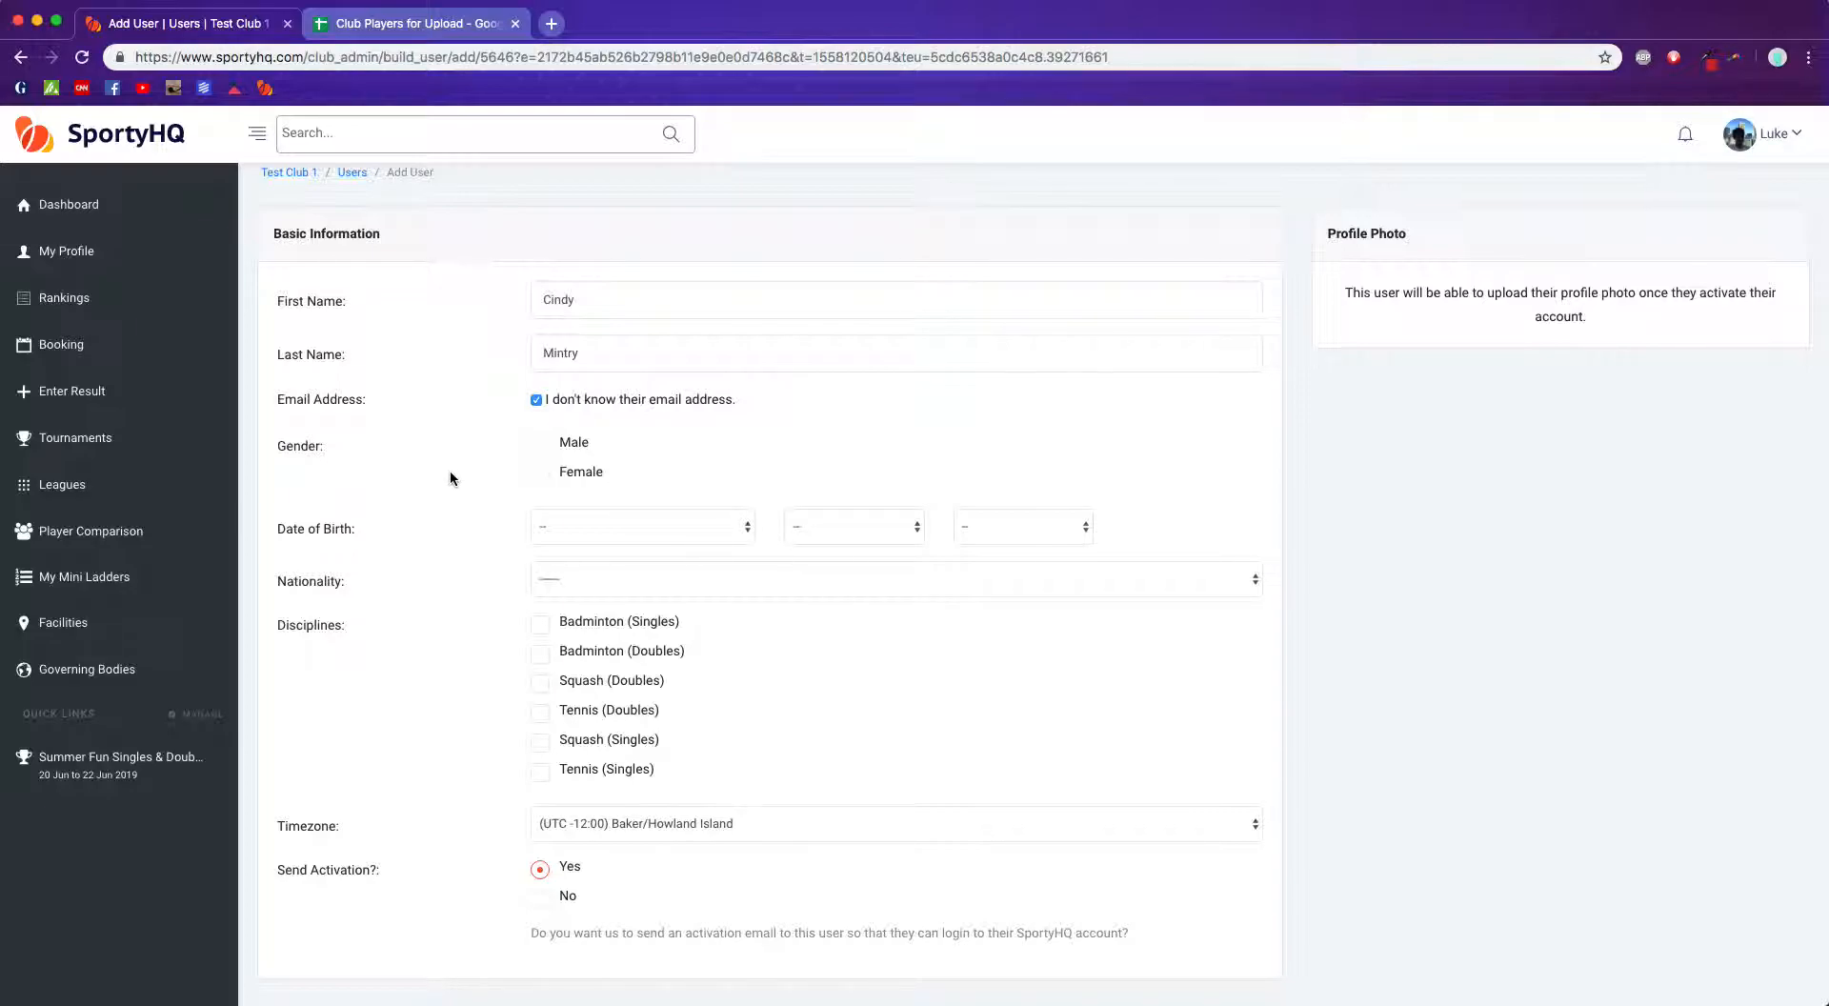
pyautogui.click(545, 398)
pyautogui.scroll(-2, 448, 431)
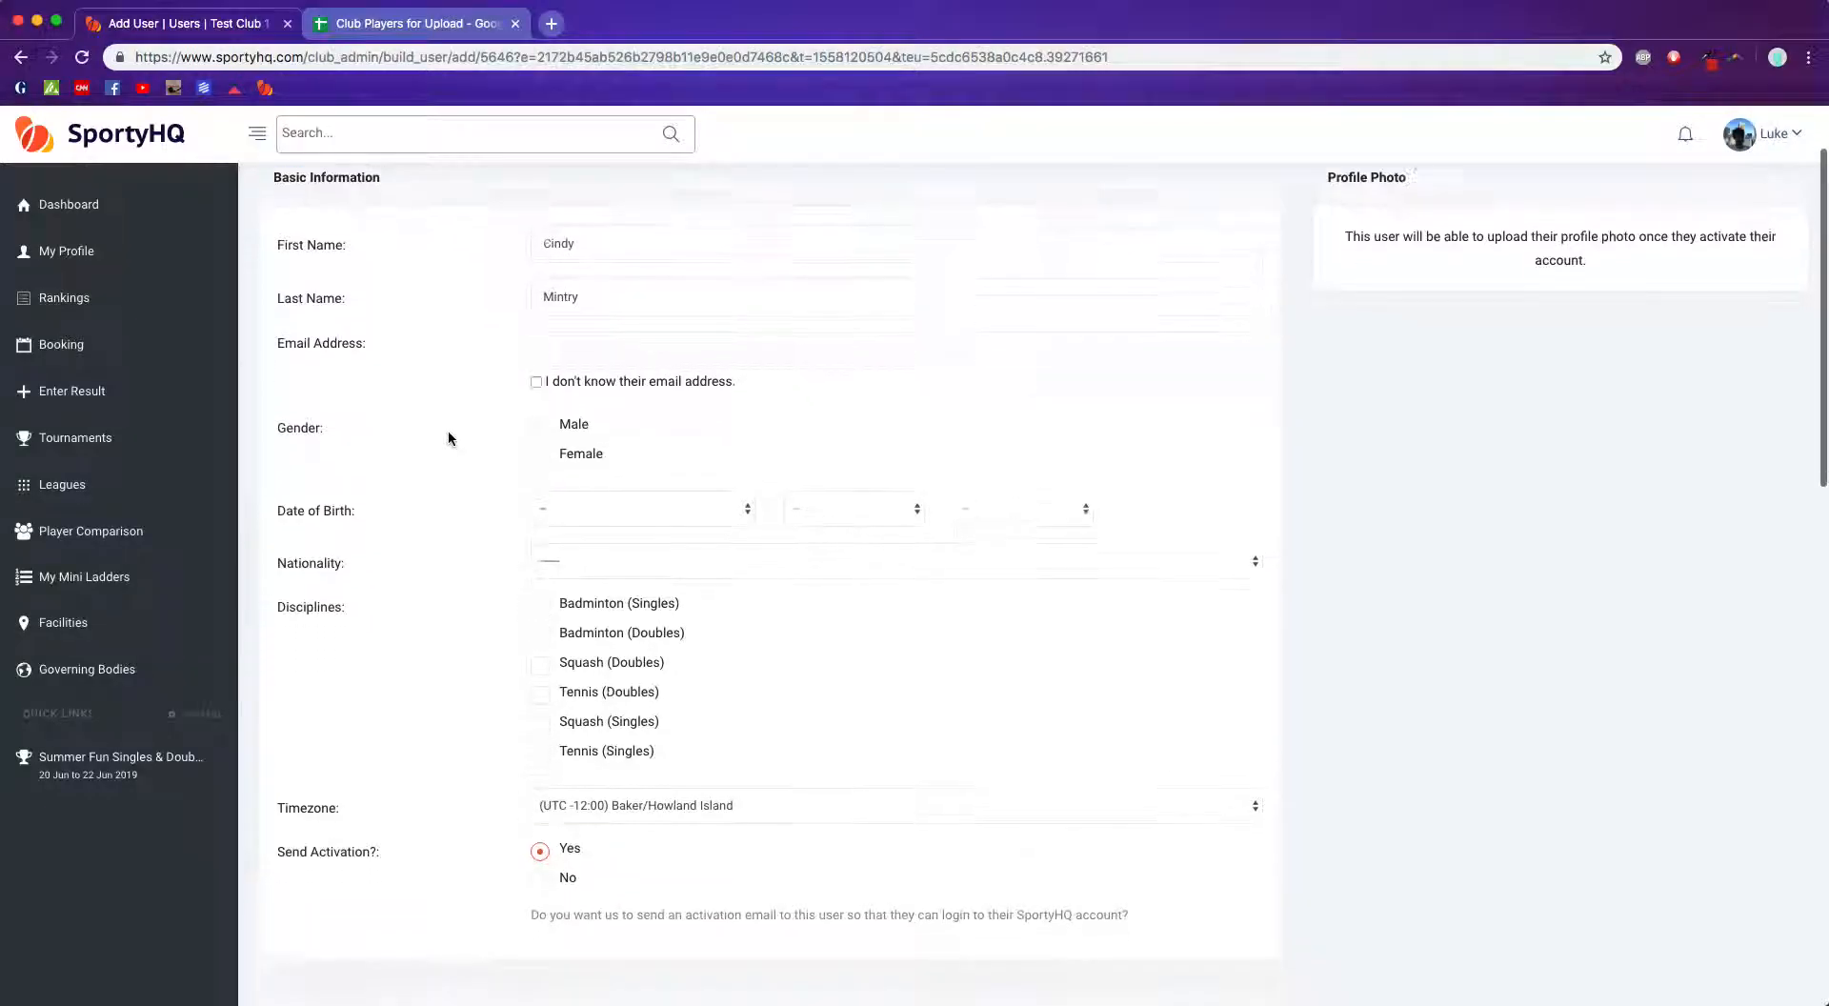
pyautogui.scroll(-2, 459, 433)
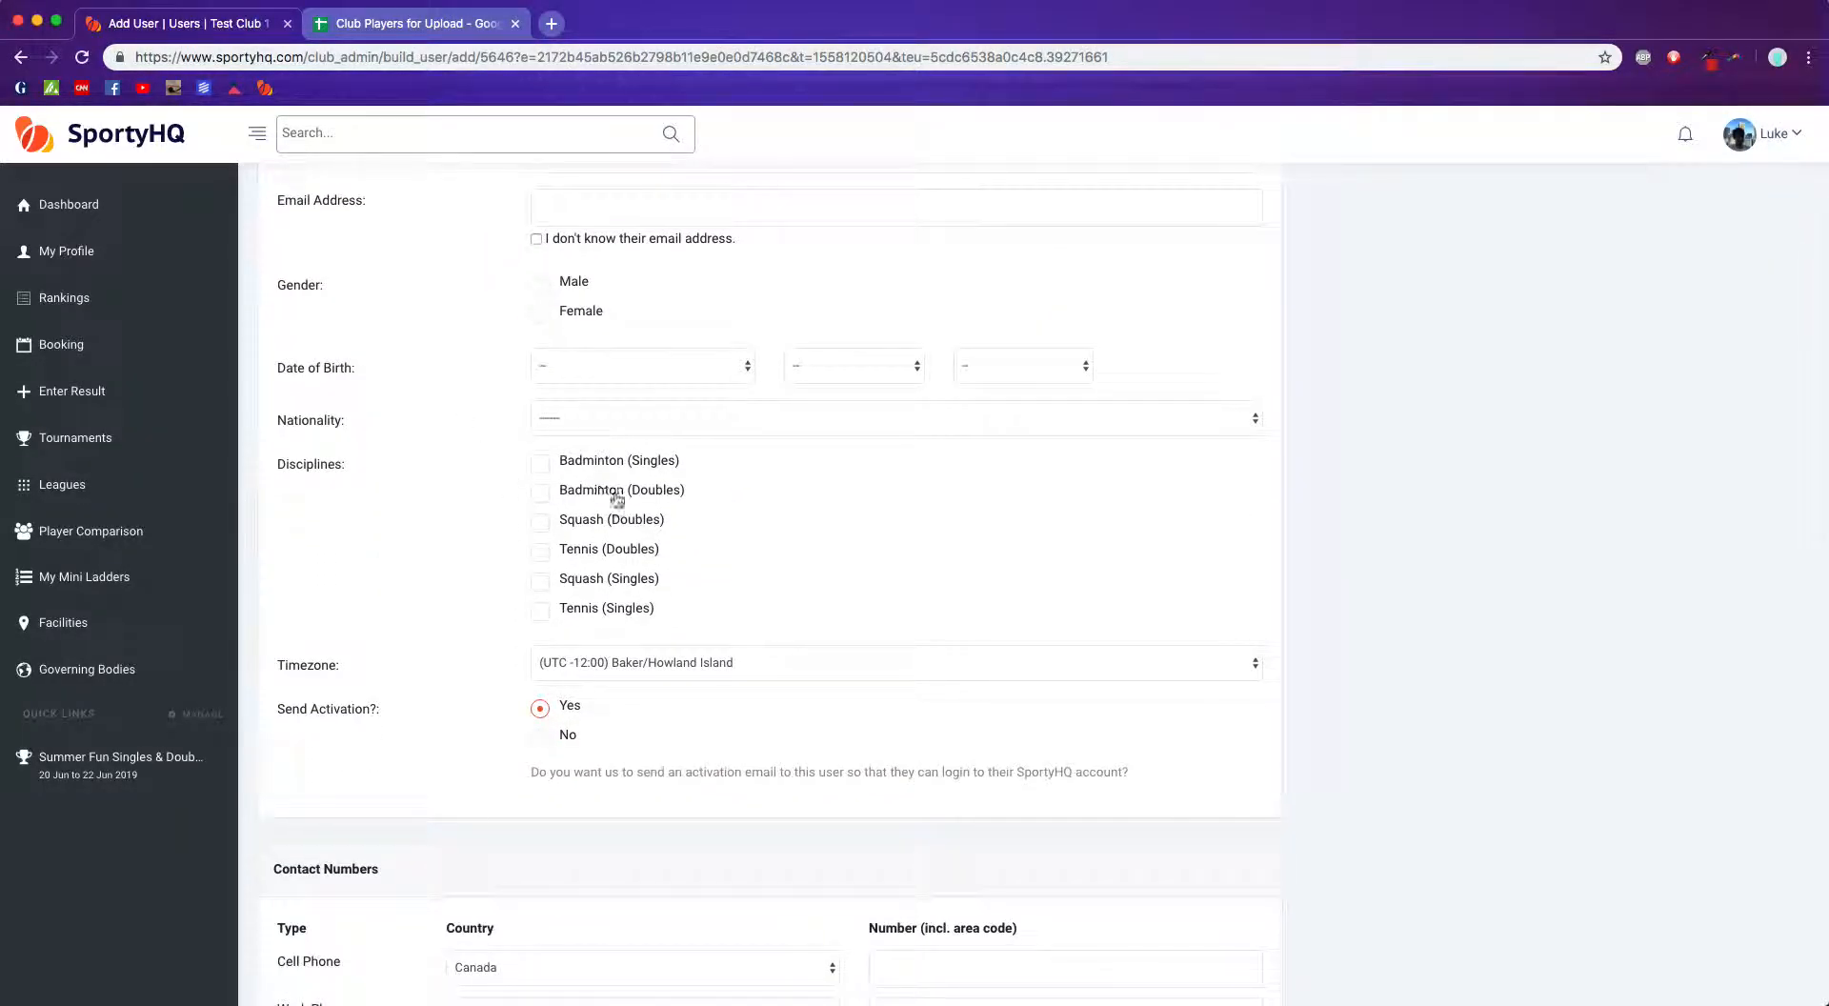
pyautogui.scroll(-5, 456, 524)
pyautogui.scroll(-20, 457, 524)
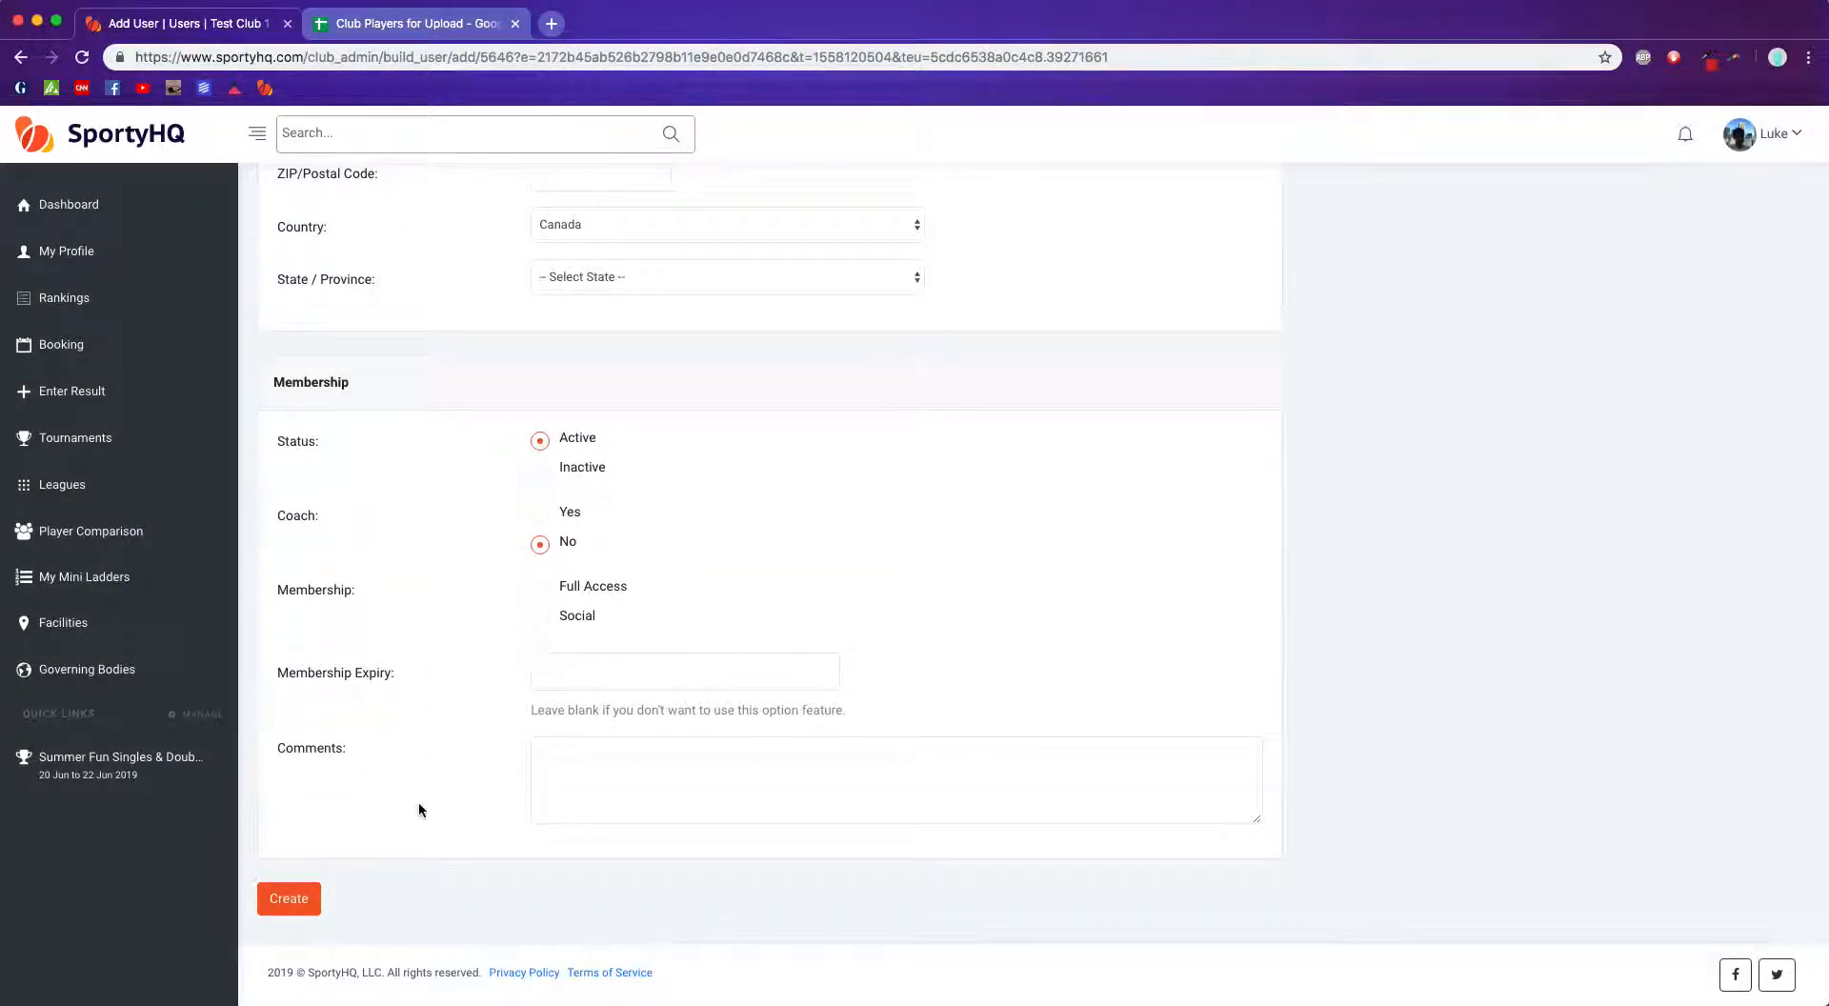
pyautogui.click(287, 898)
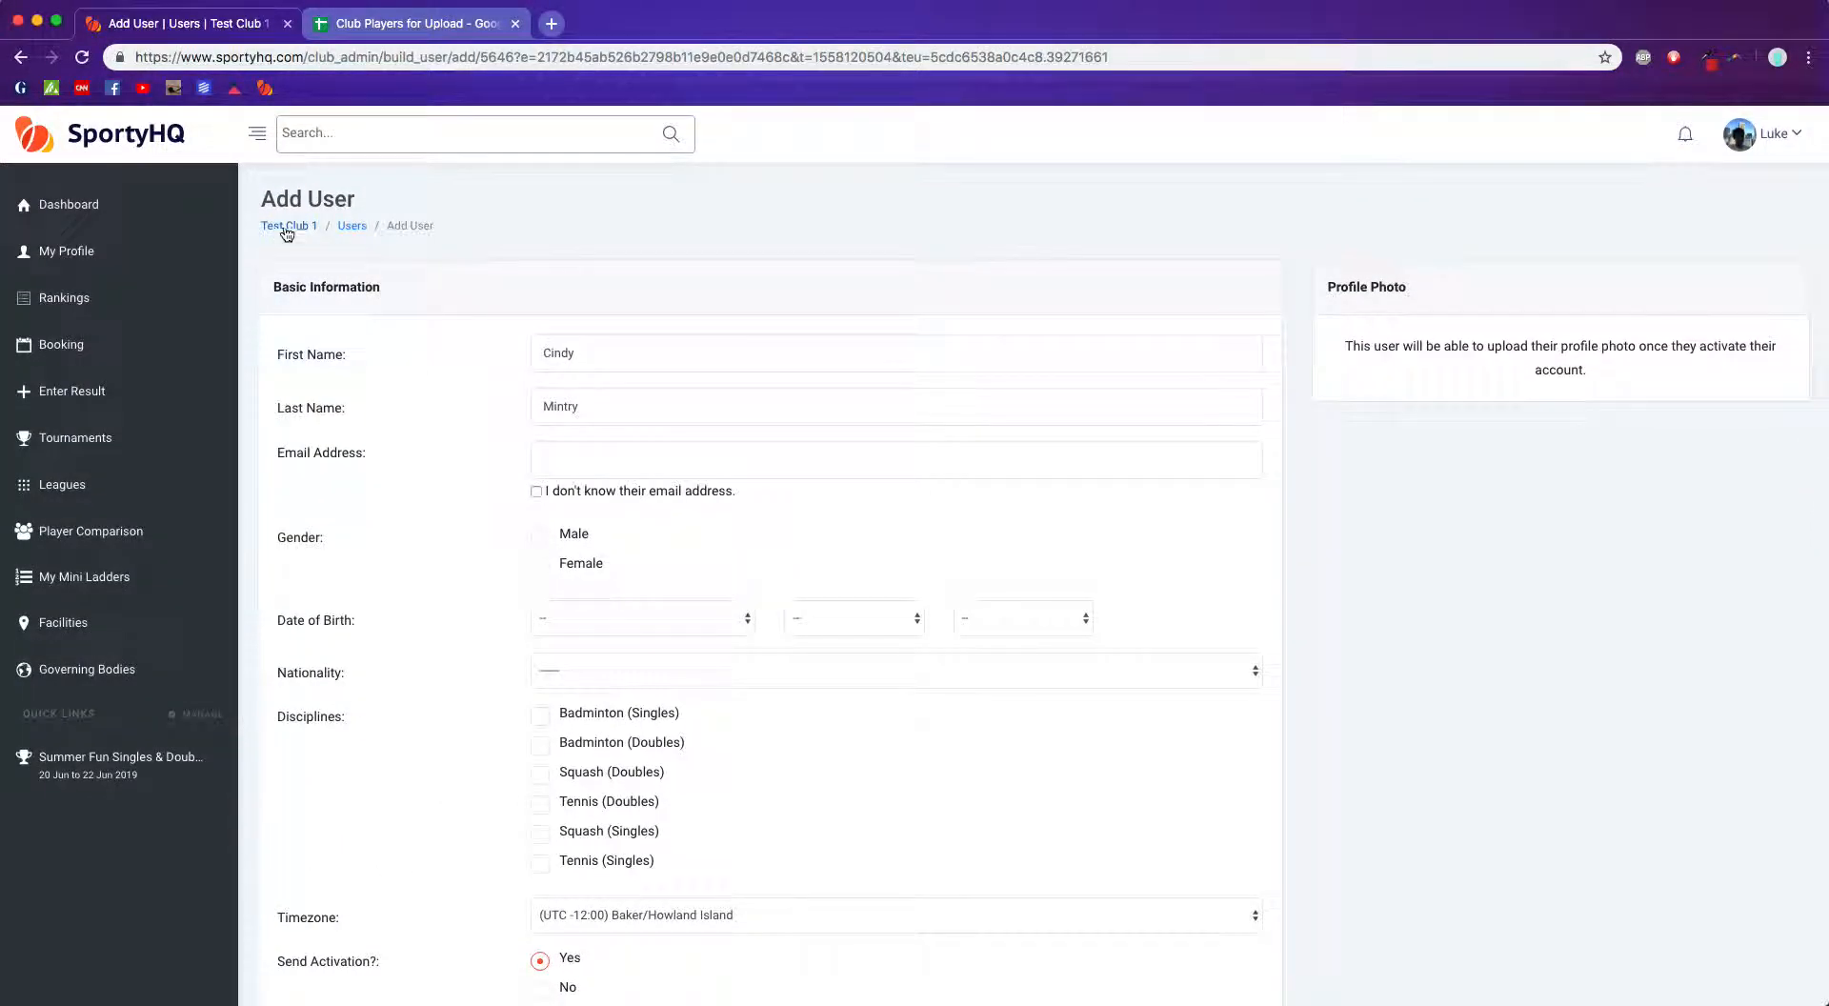
# Step: Return to Facility Administration and open Import Members from CSV
pyautogui.click(287, 227)
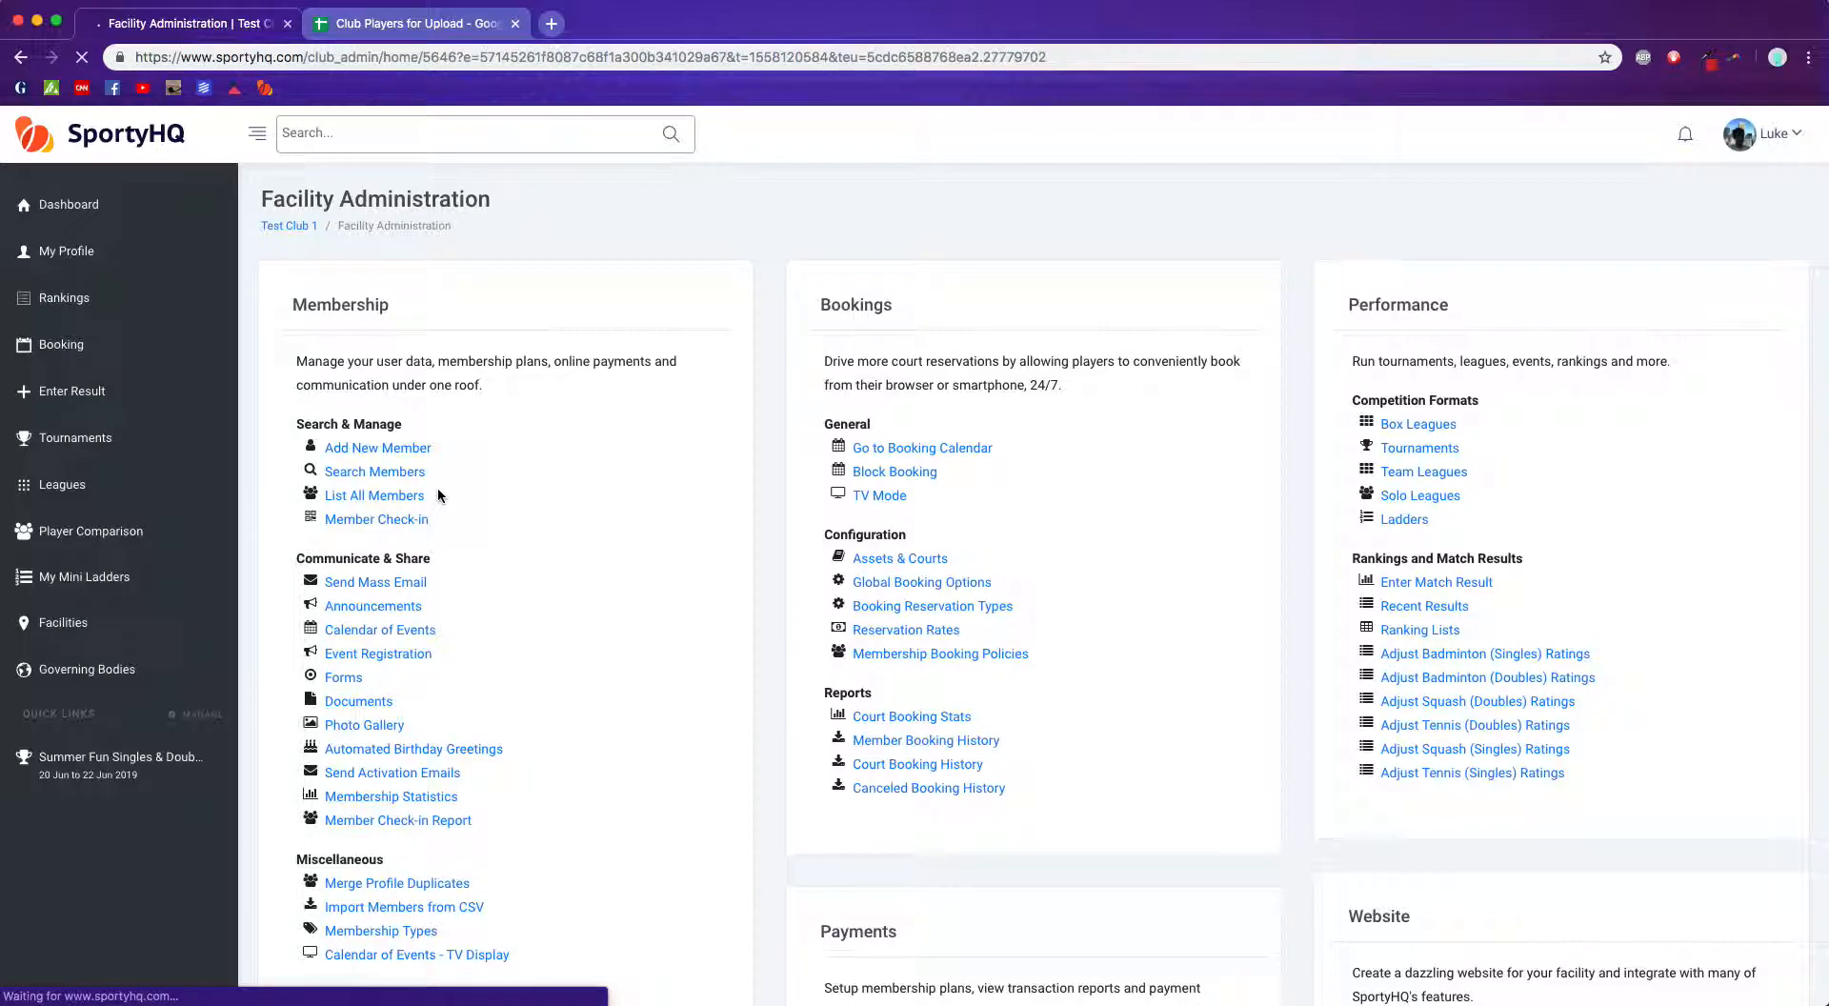
pyautogui.scroll(-2, 438, 482)
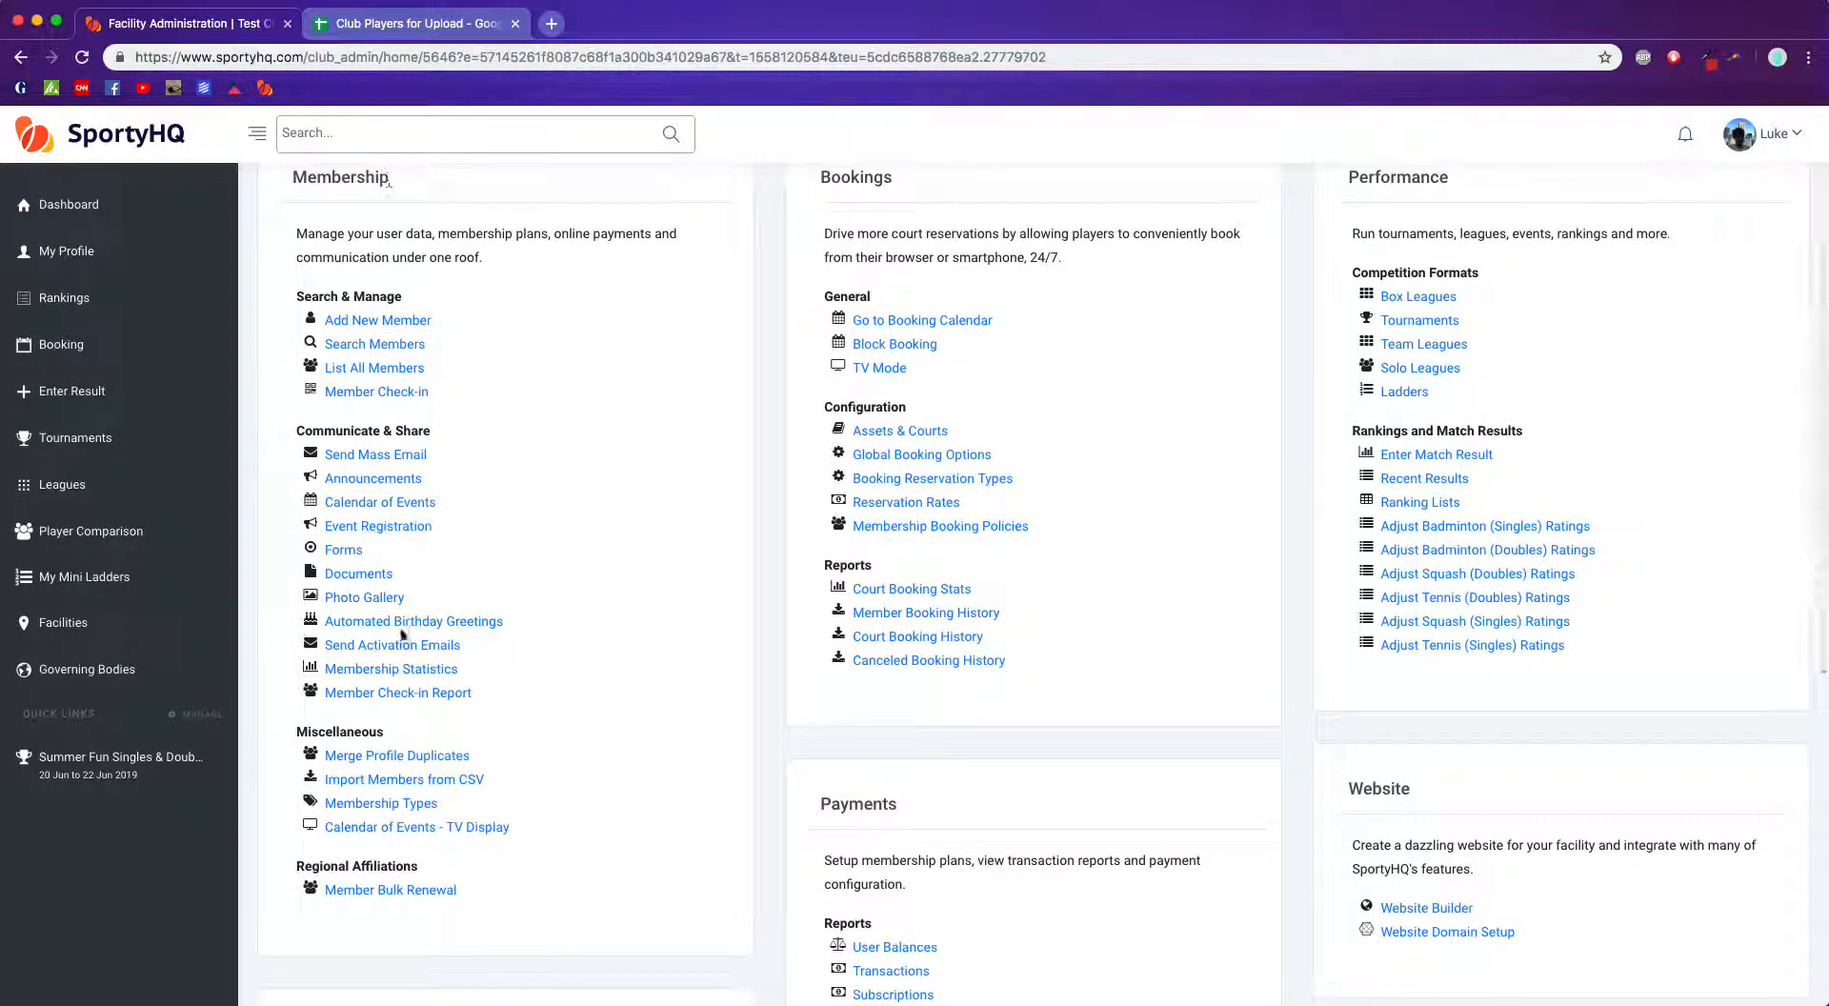
pyautogui.click(389, 783)
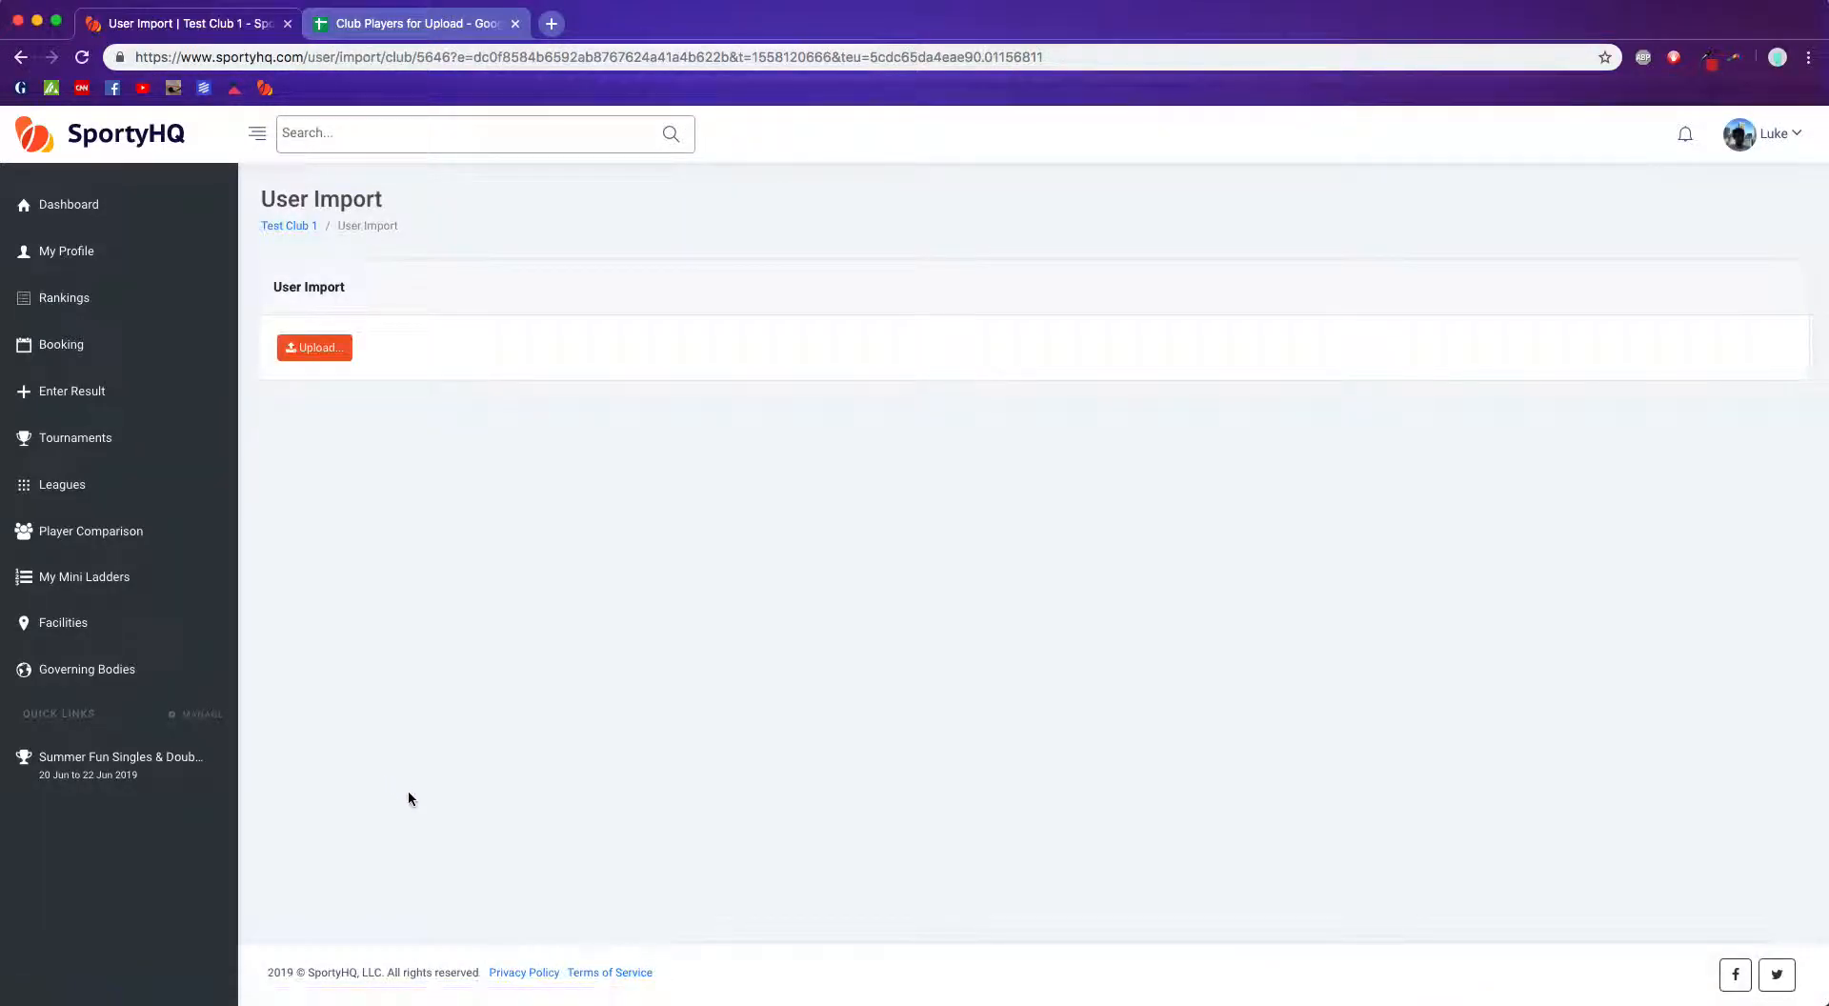
# Step: Upload the Club Players.csv file from the Desktop for import
pyautogui.click(324, 351)
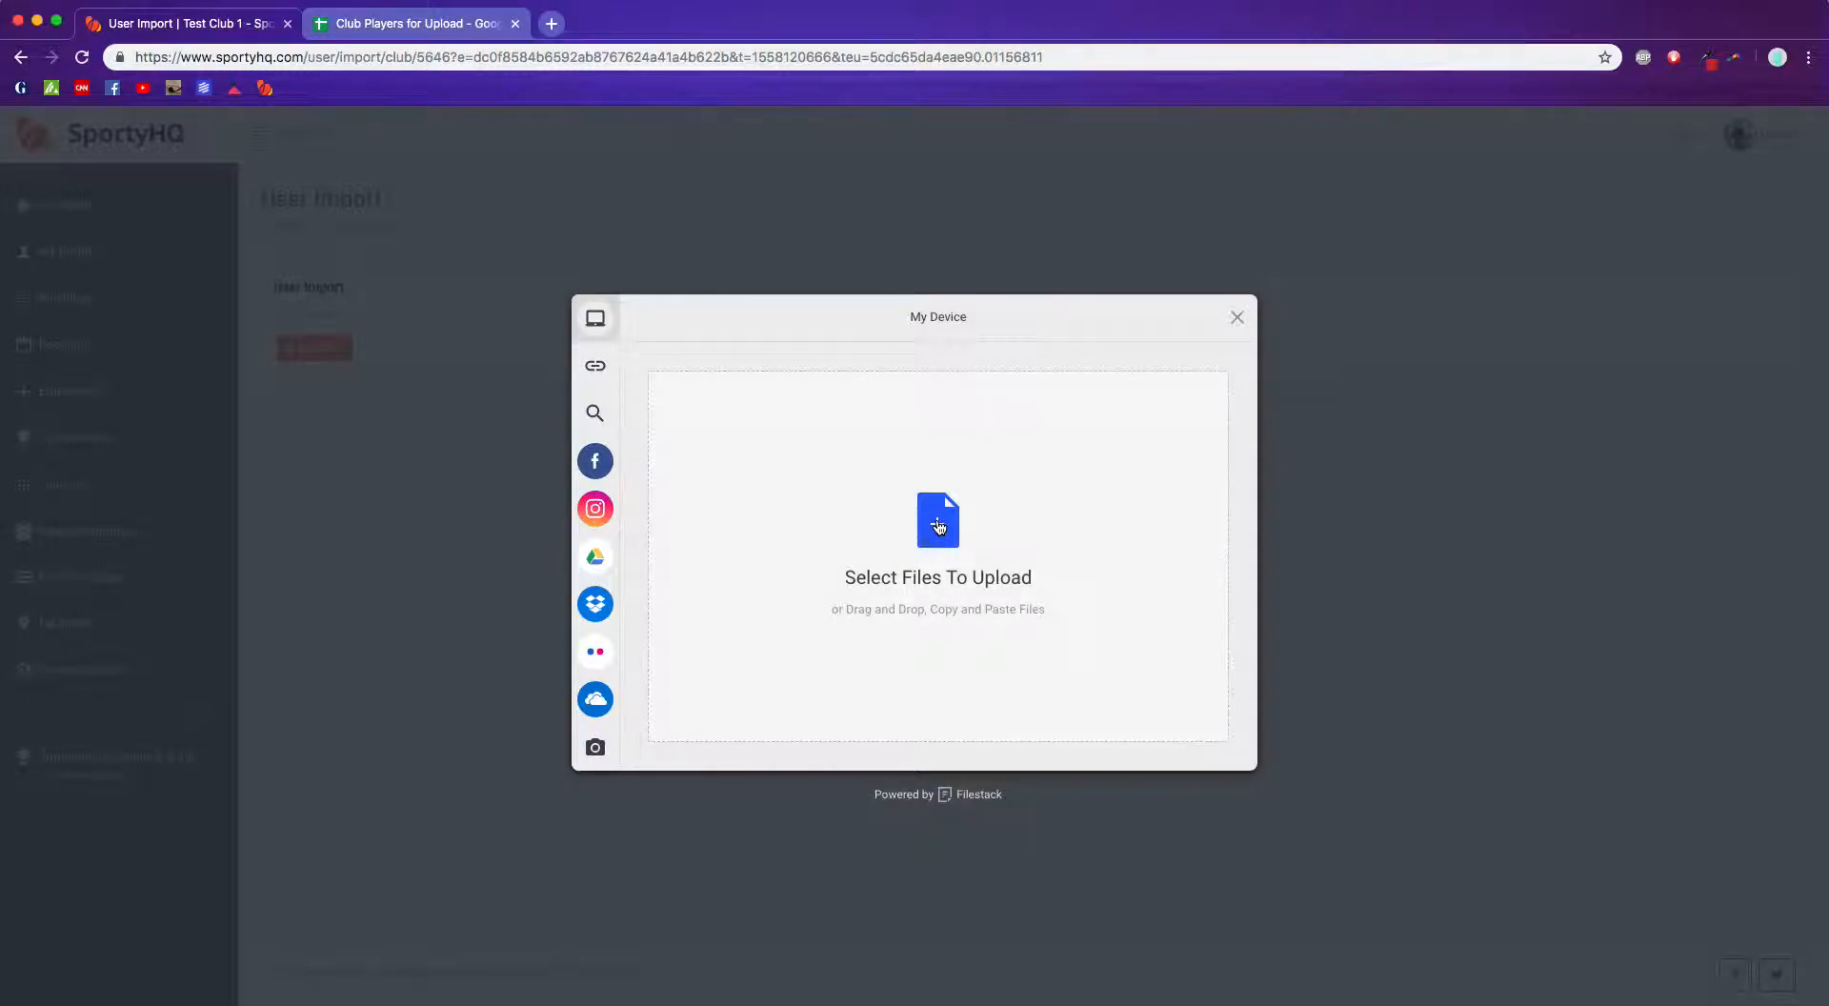
pyautogui.click(938, 526)
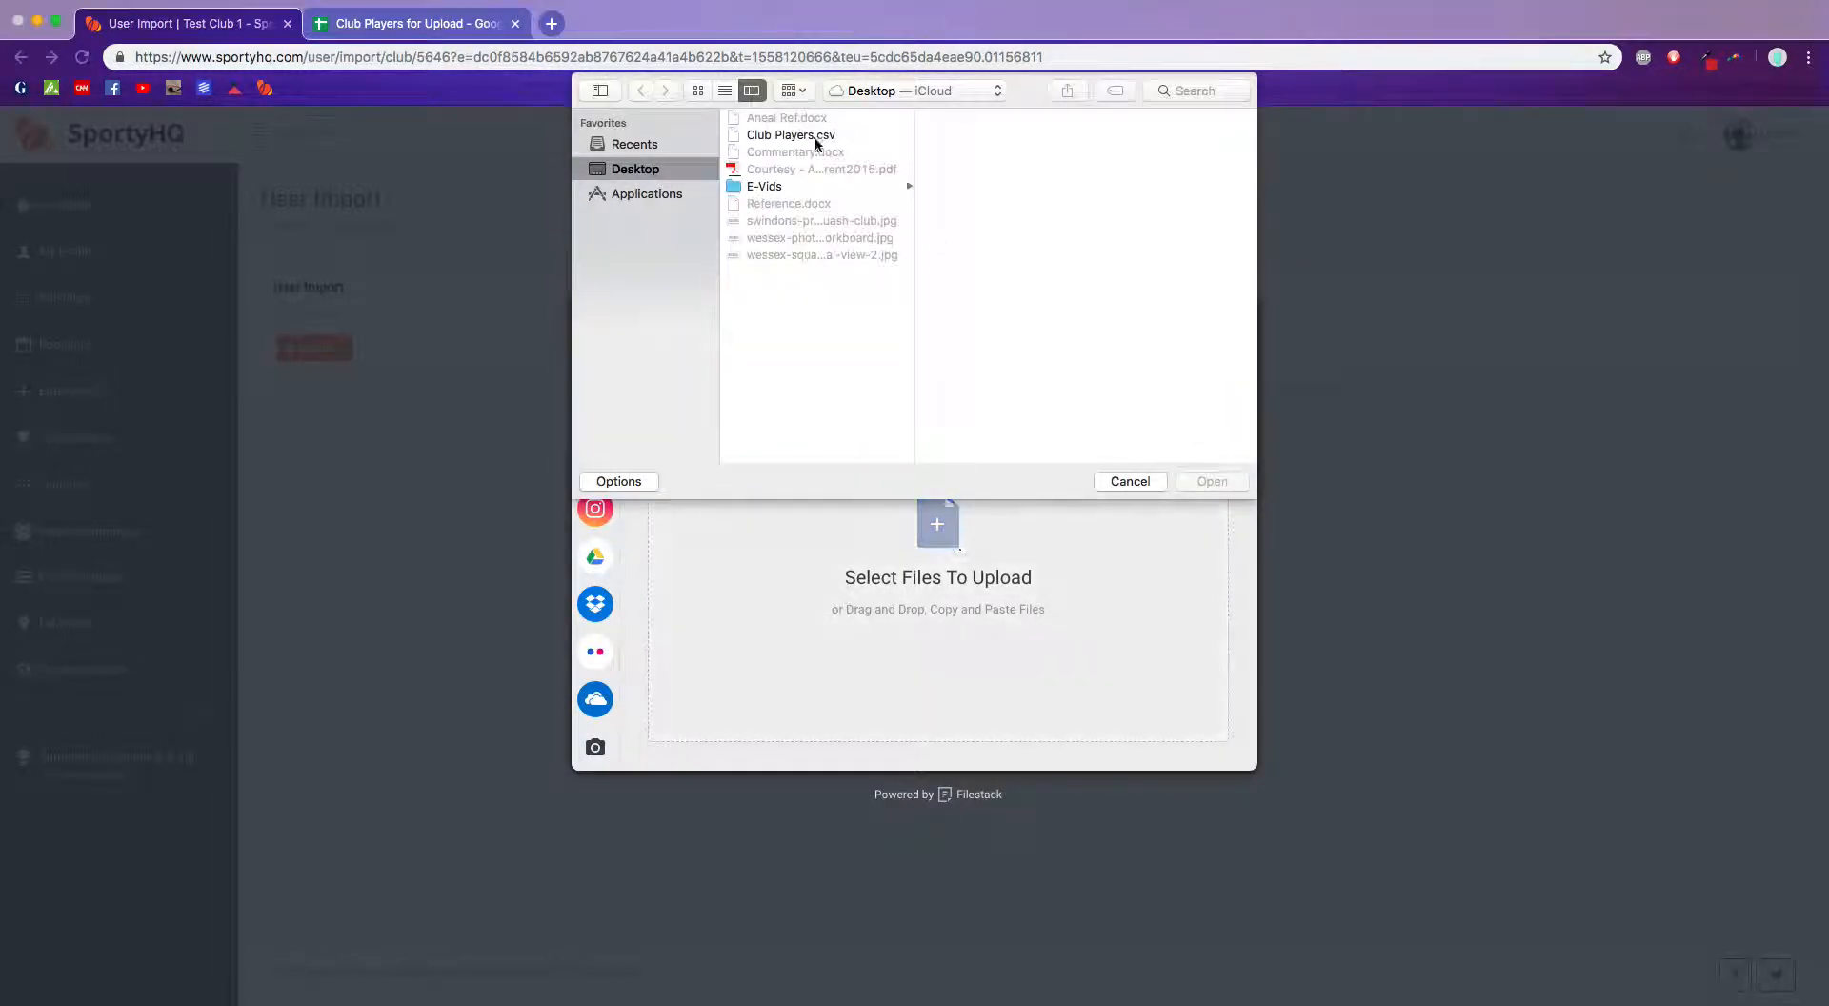
pyautogui.click(779, 135)
pyautogui.click(1210, 481)
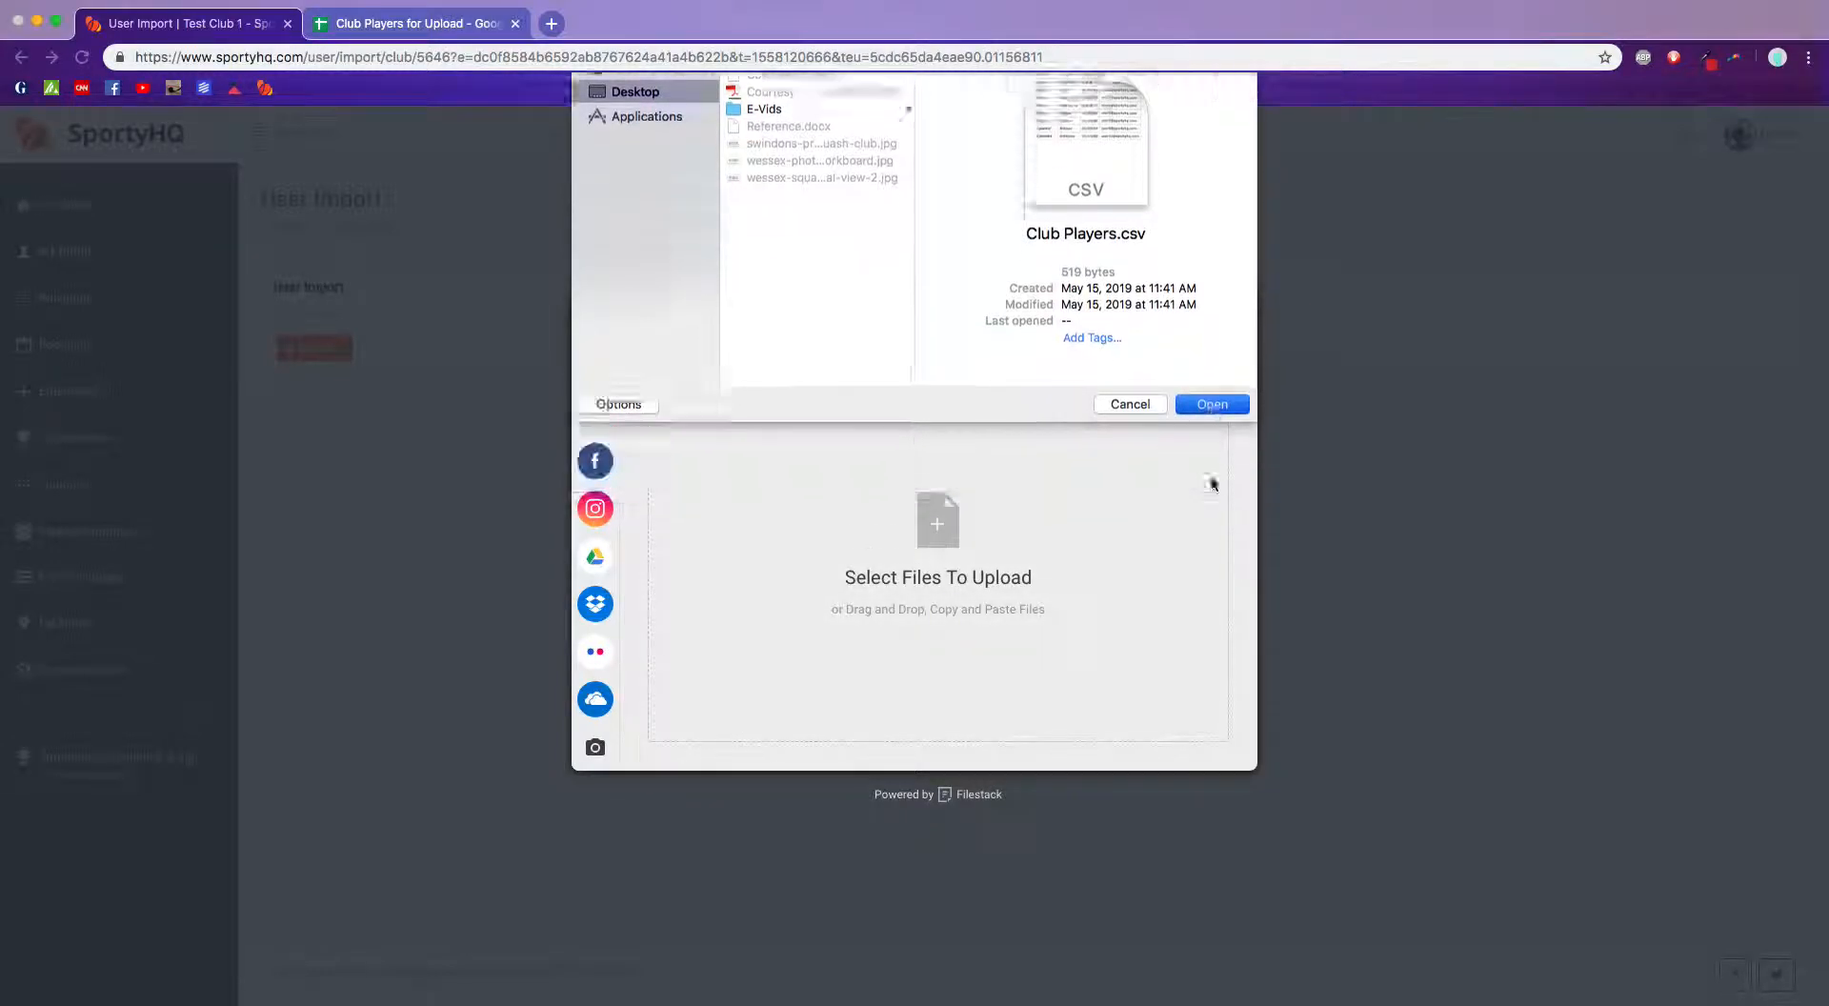
pyautogui.click(1200, 745)
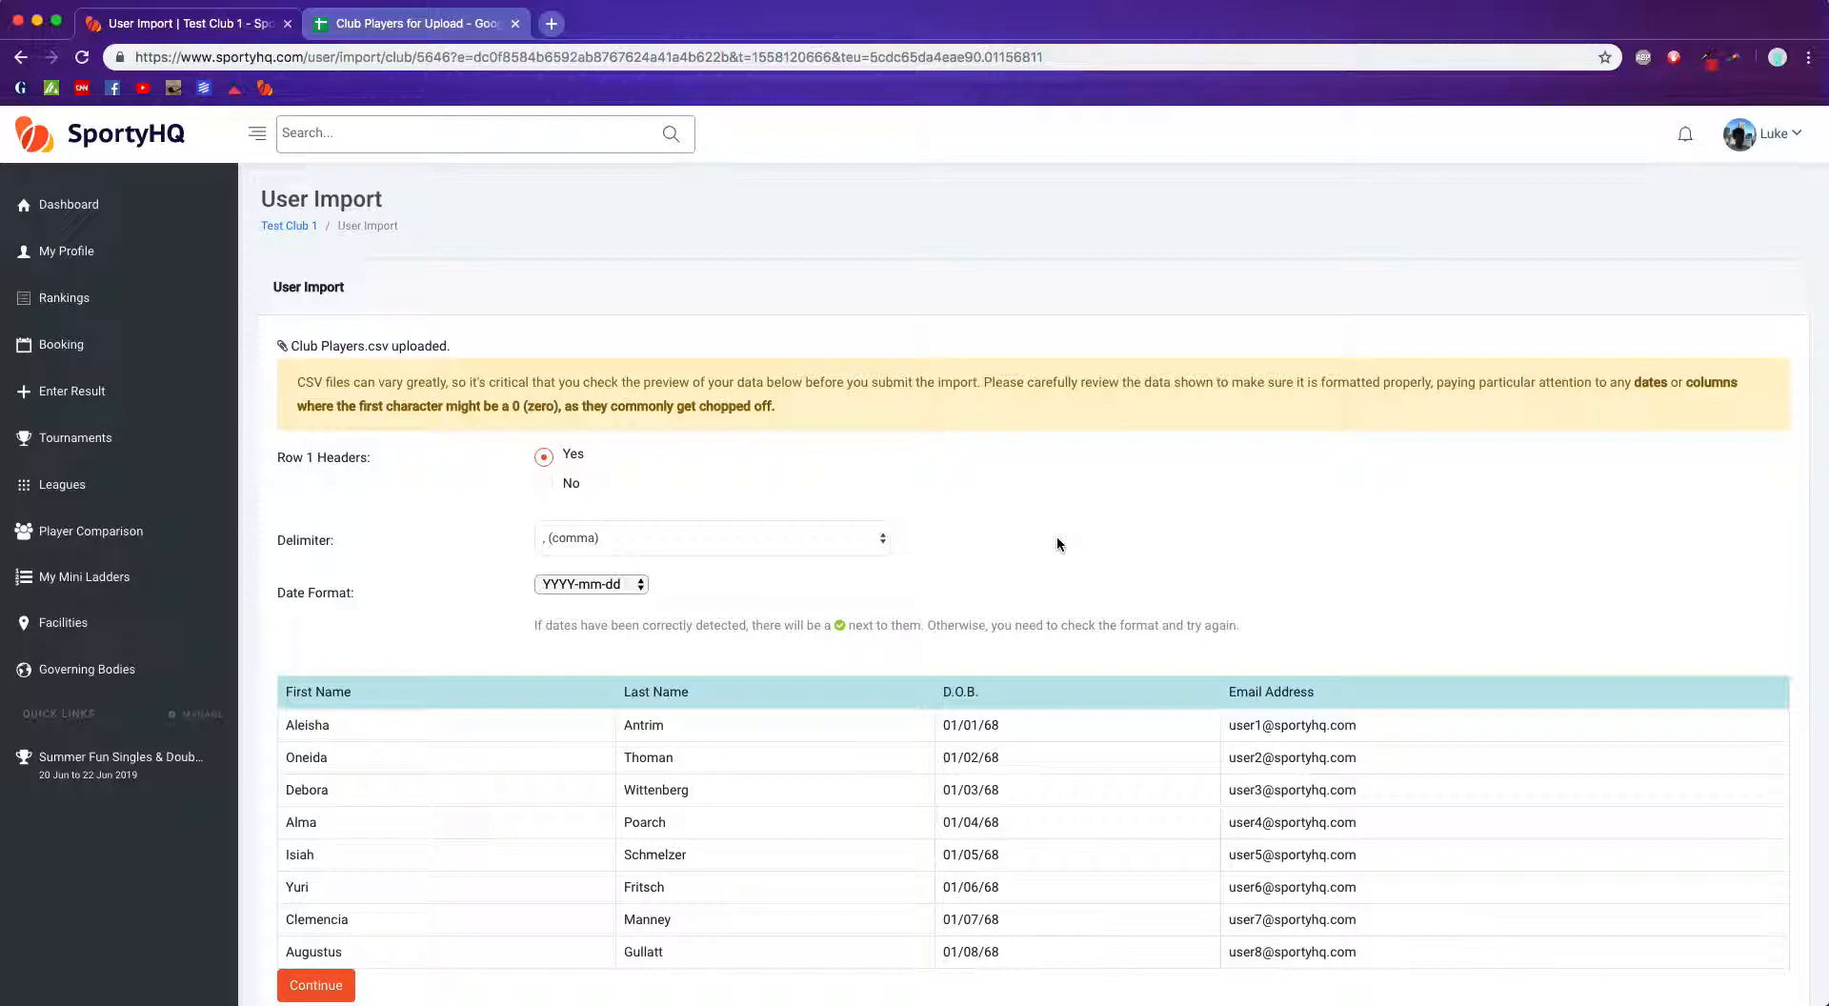
# Step: Compare the import preview with the header row of the Club Players for Upload spreadsheet
pyautogui.click(471, 25)
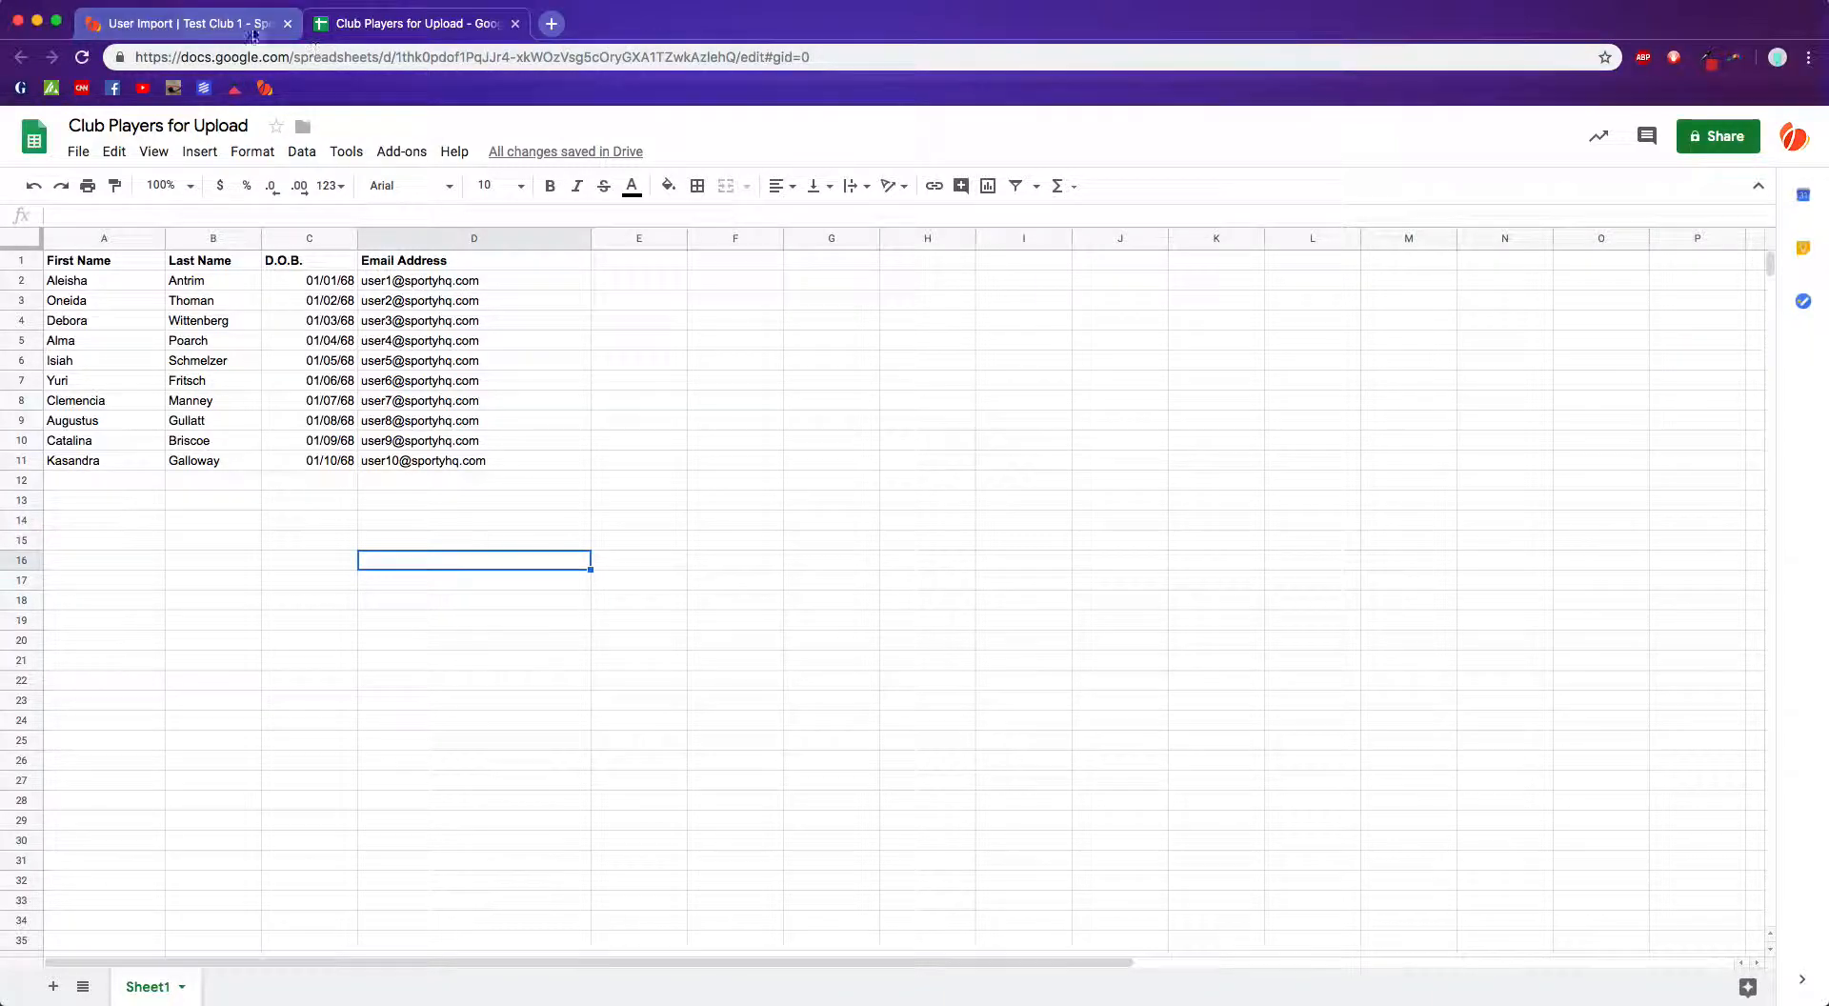
pyautogui.click(186, 37)
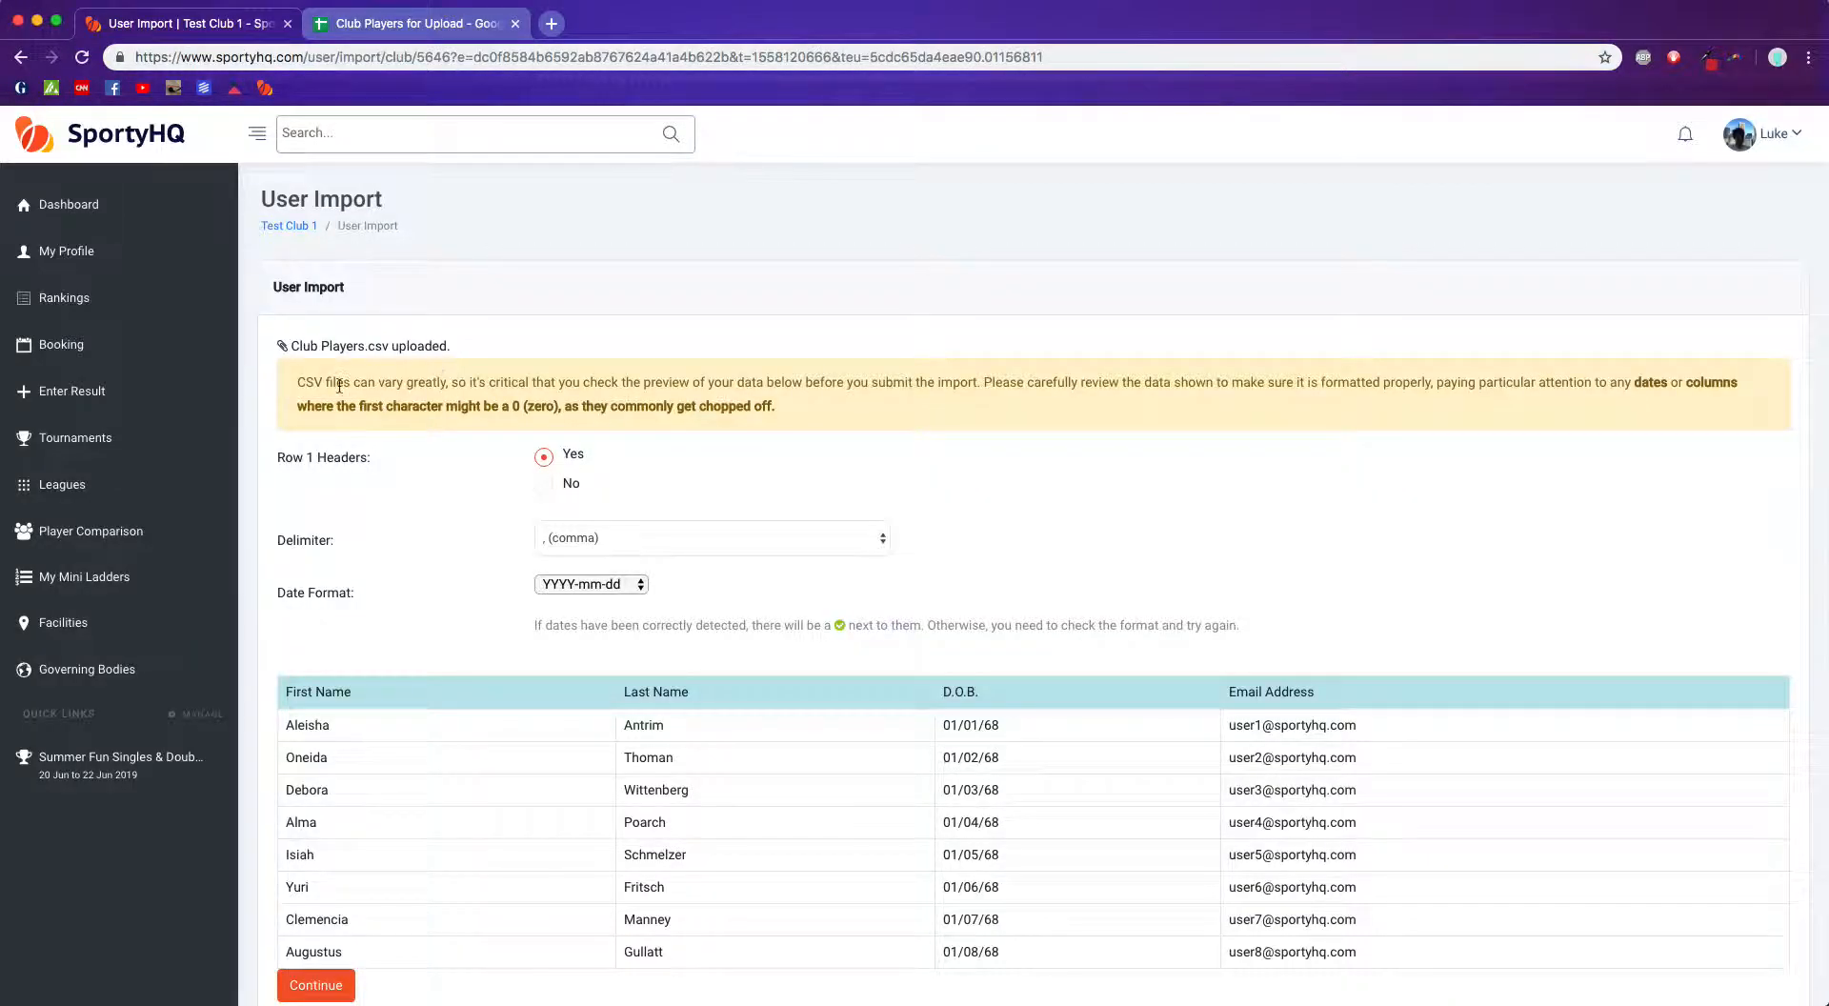
pyautogui.scroll(-2, 358, 393)
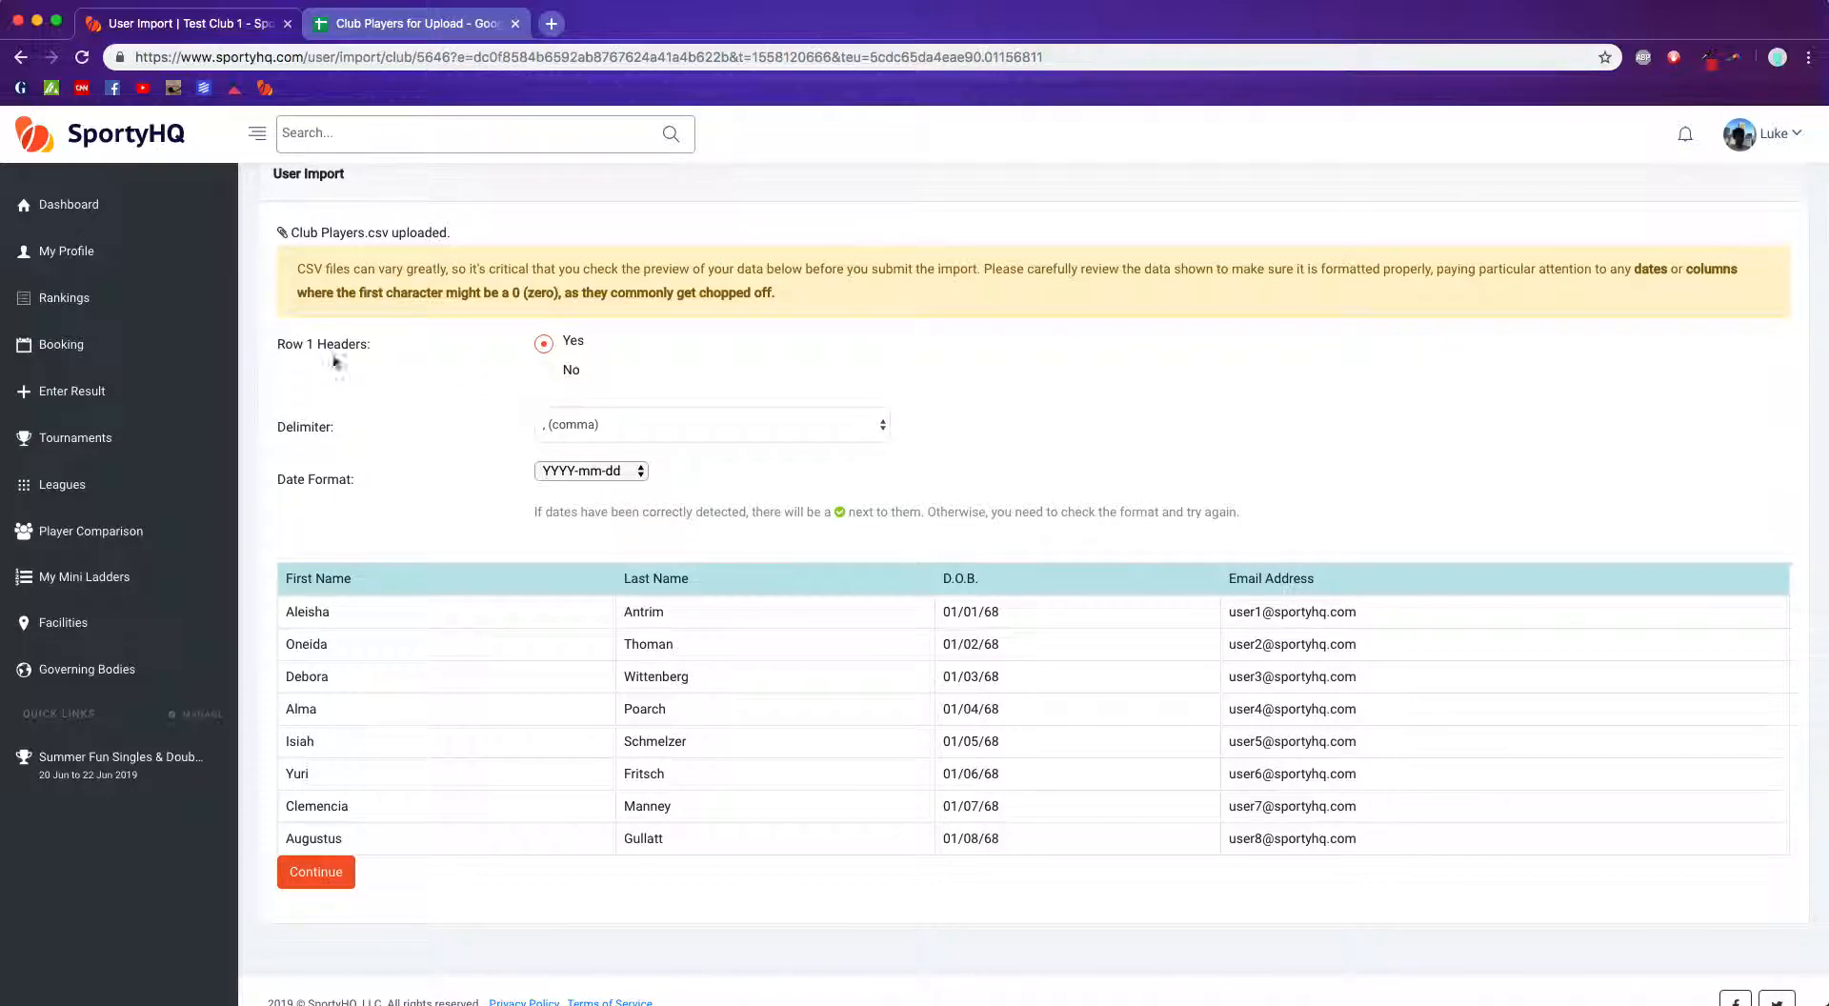
pyautogui.click(400, 24)
pyautogui.click(27, 265)
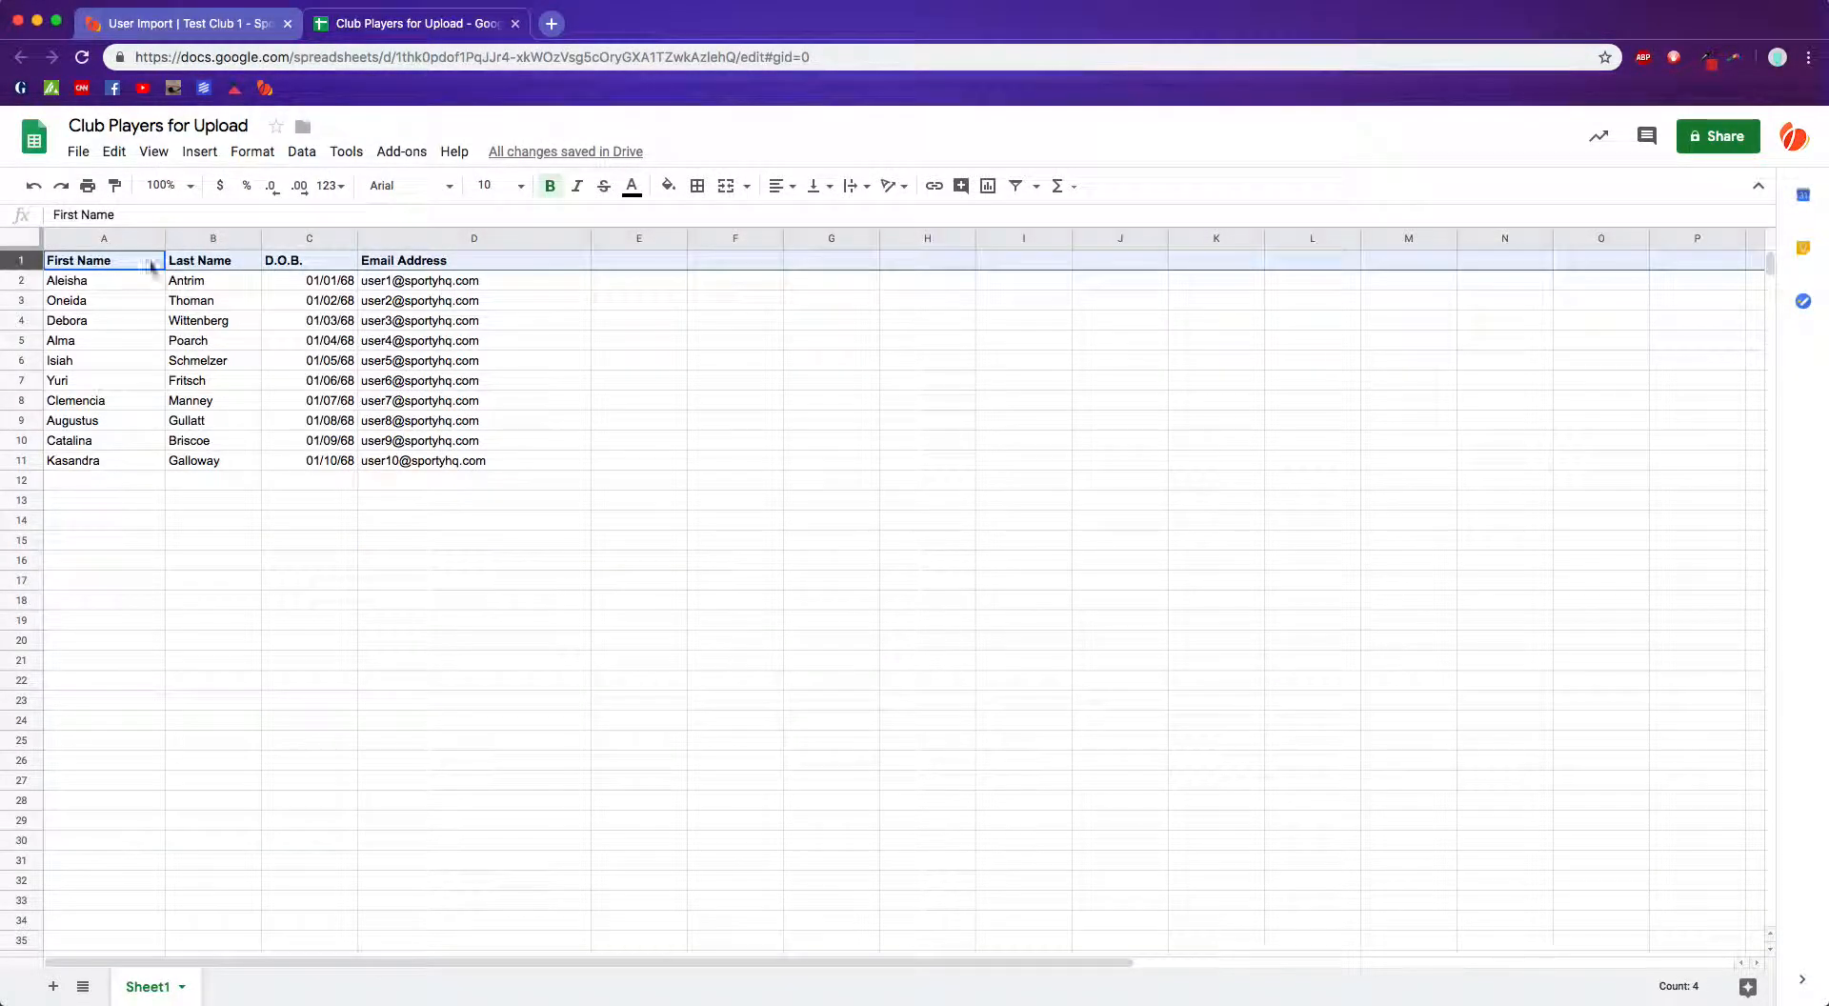
pyautogui.click(188, 29)
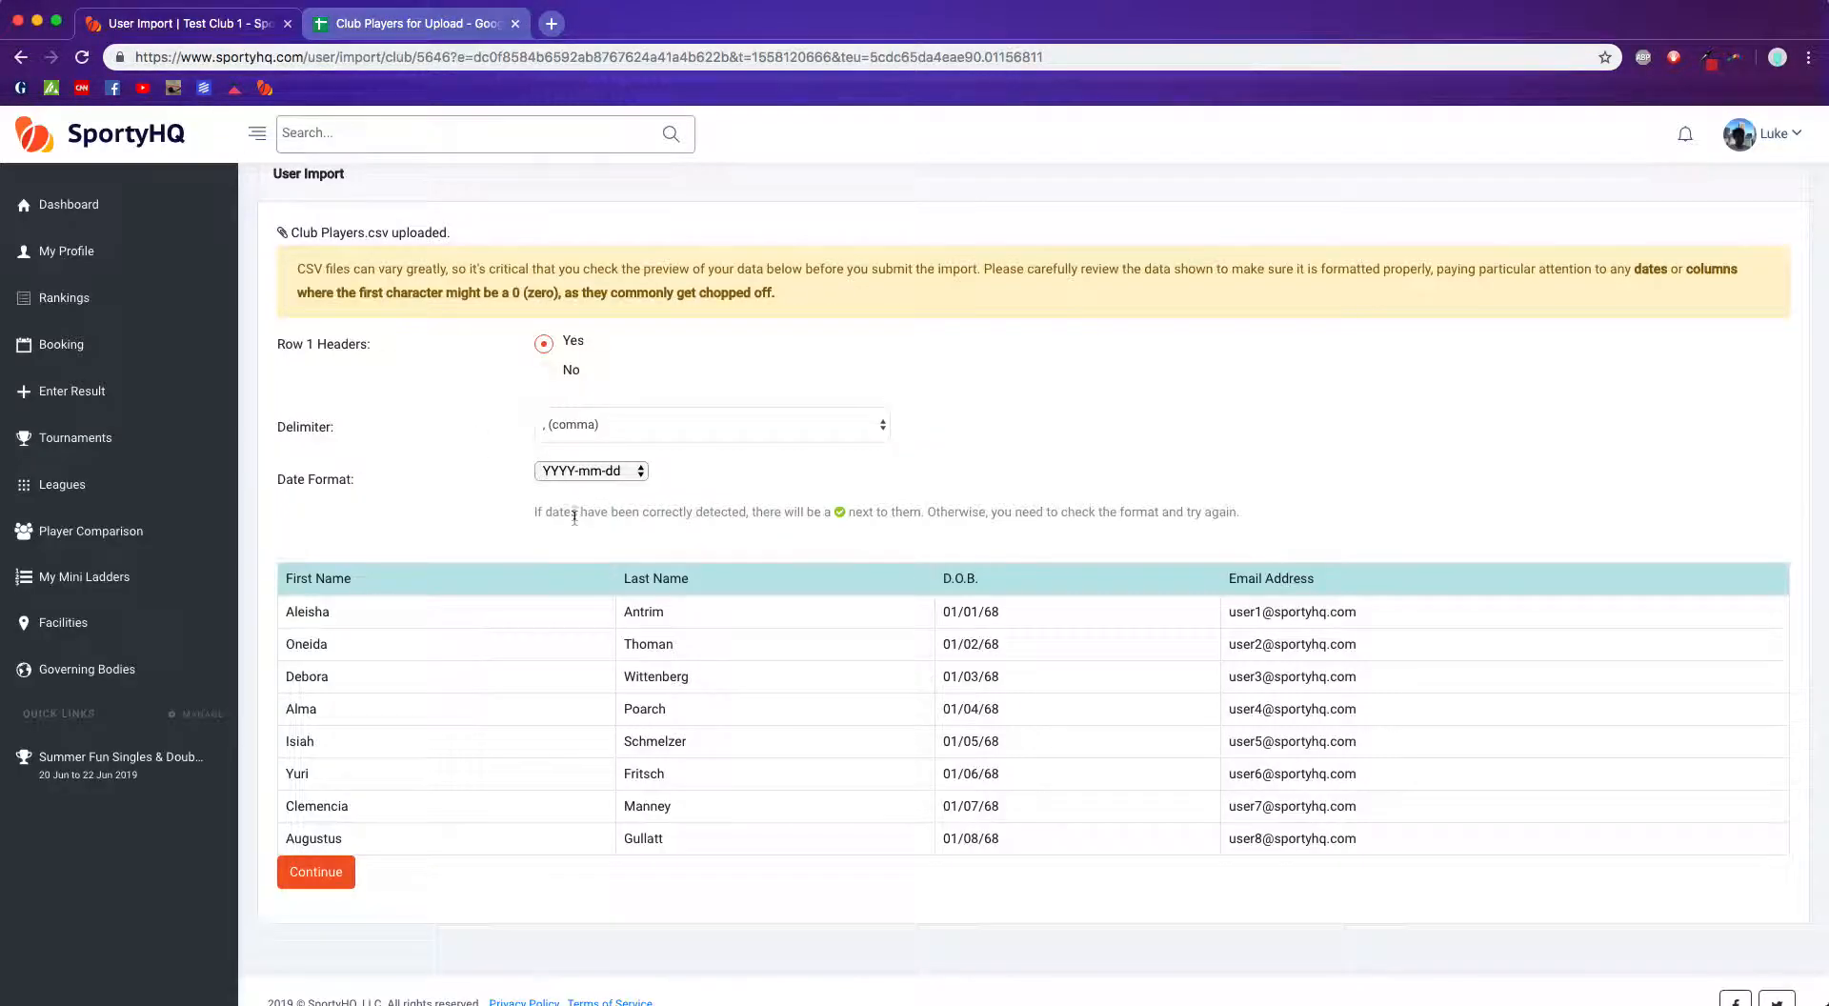
# Step: Toggle the Row 1 Headers option off and back on, and set the date format to mm/dd/yy
pyautogui.click(544, 373)
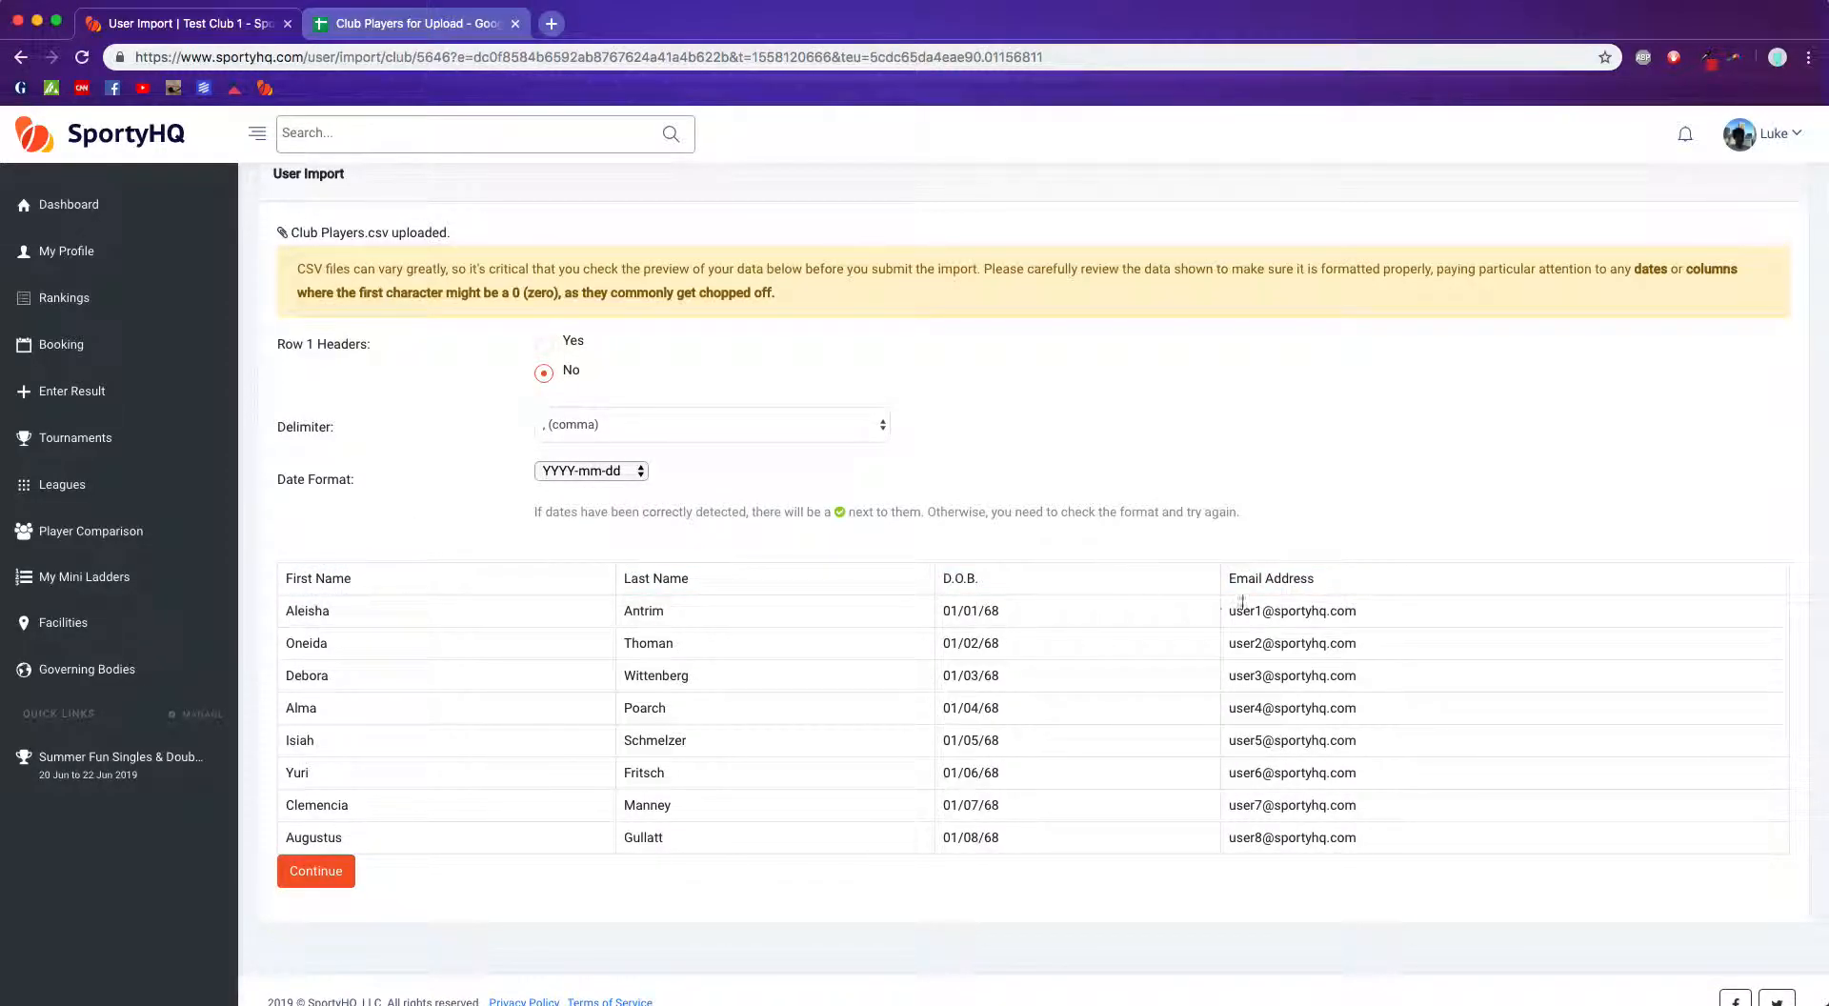
pyautogui.click(544, 344)
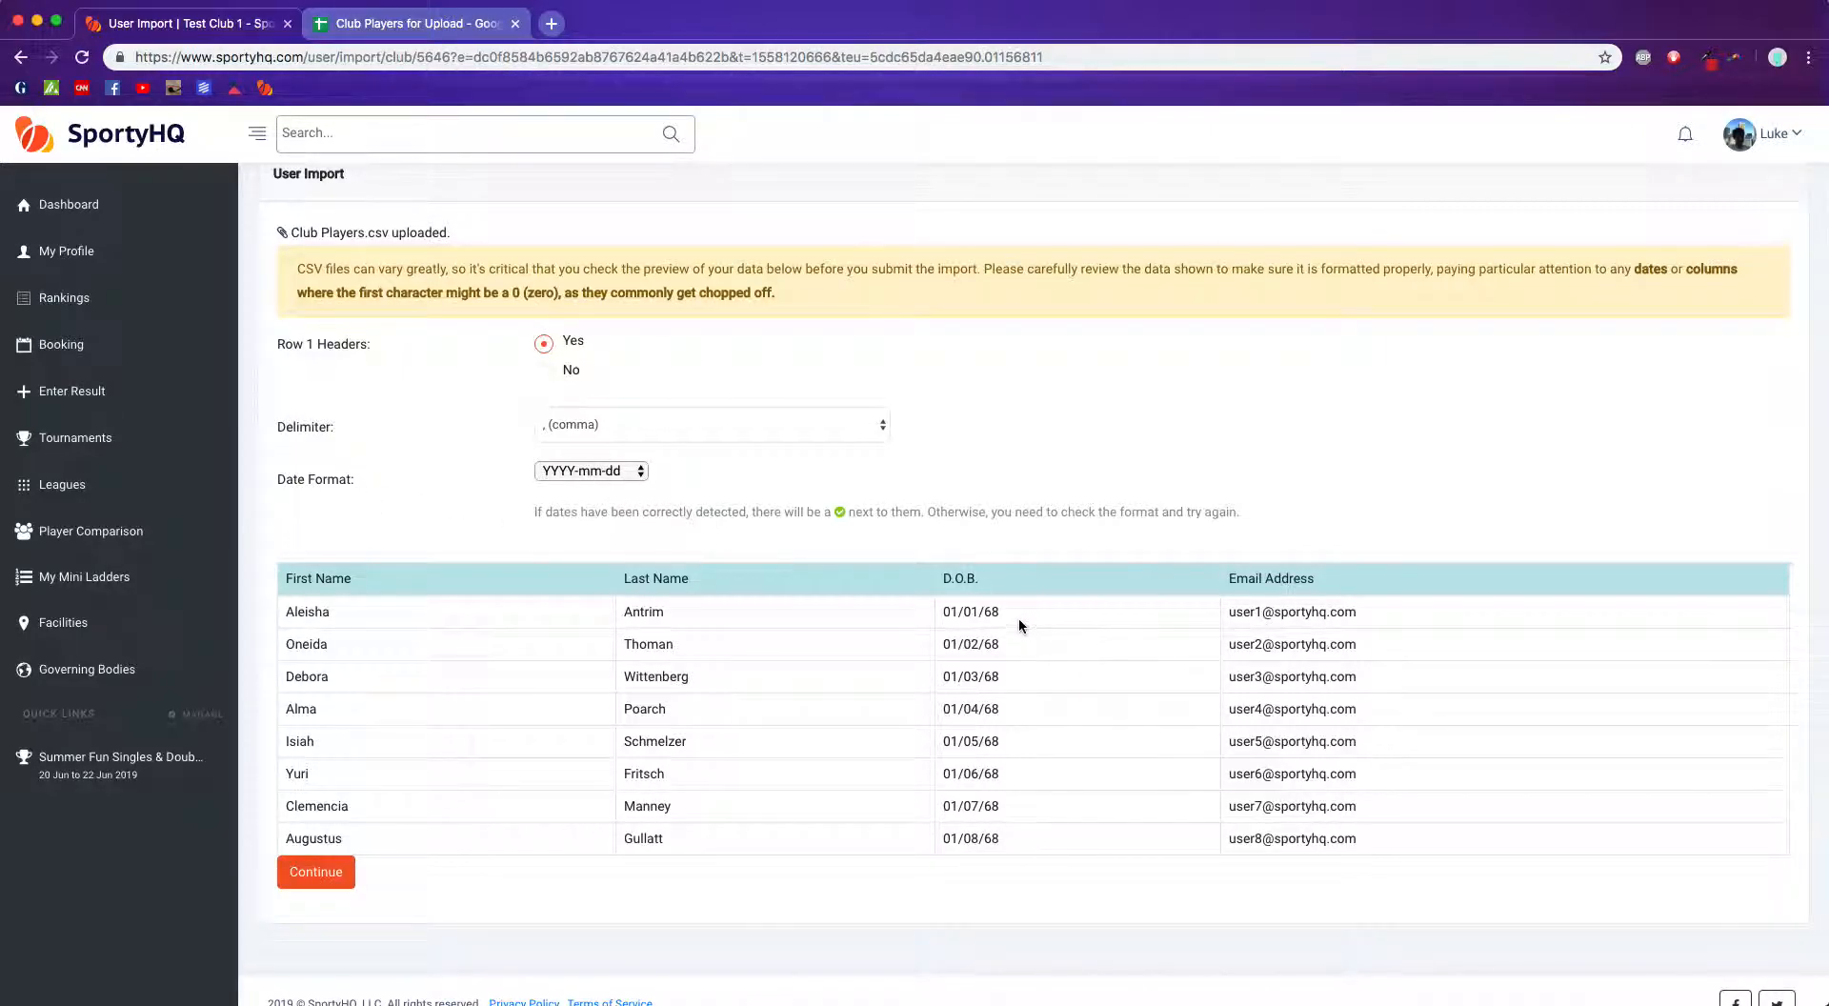
pyautogui.click(618, 471)
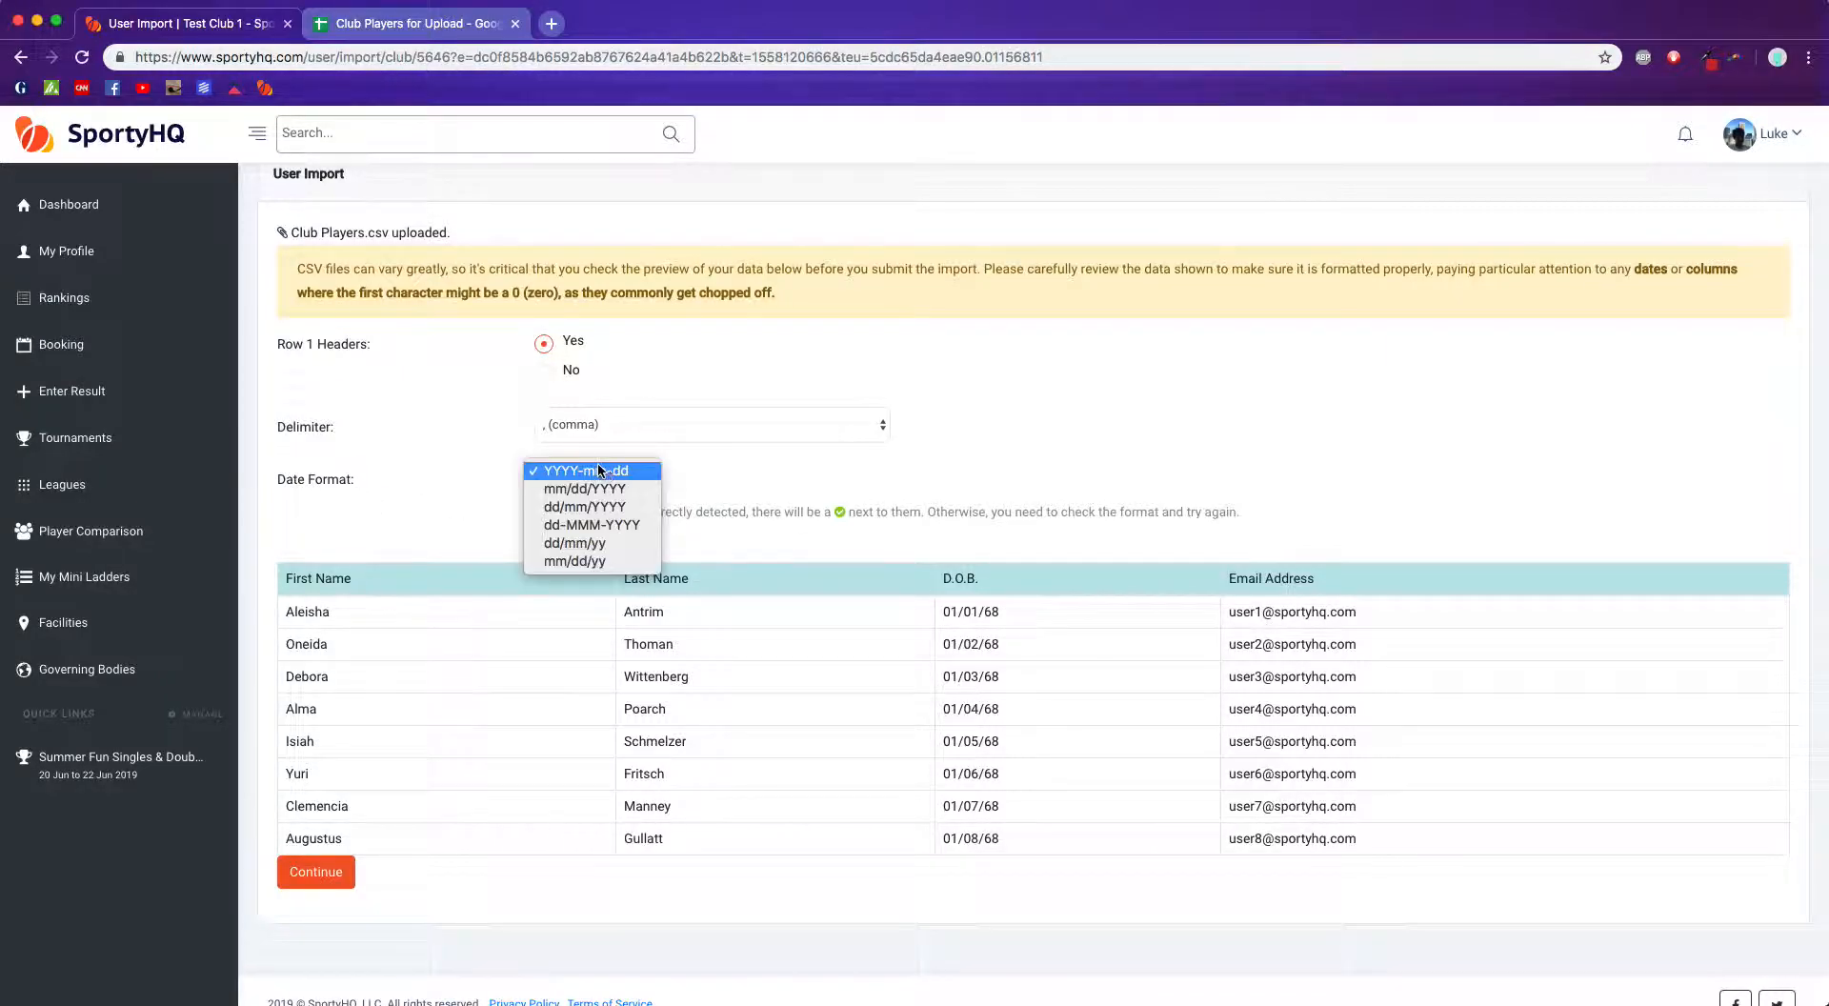
pyautogui.click(611, 564)
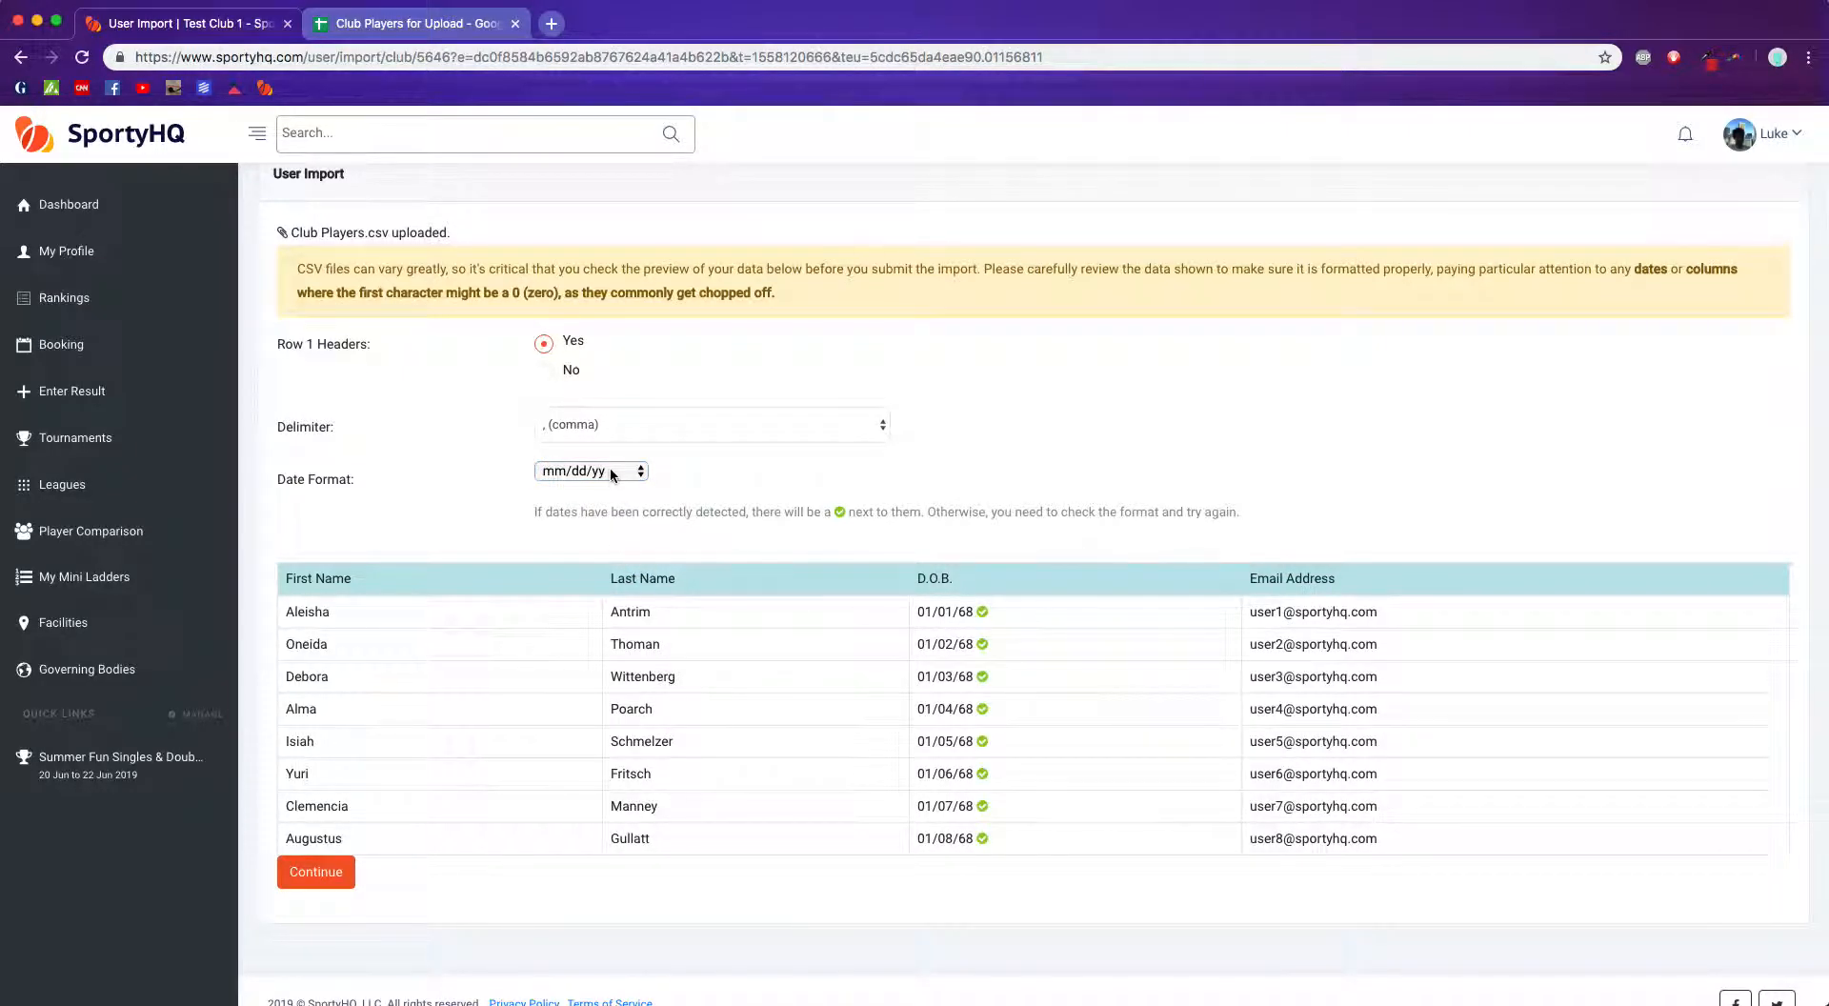
# Step: Continue the import to the field-matching page
pyautogui.scroll(-1, 1045, 727)
pyautogui.scroll(-1, 1045, 728)
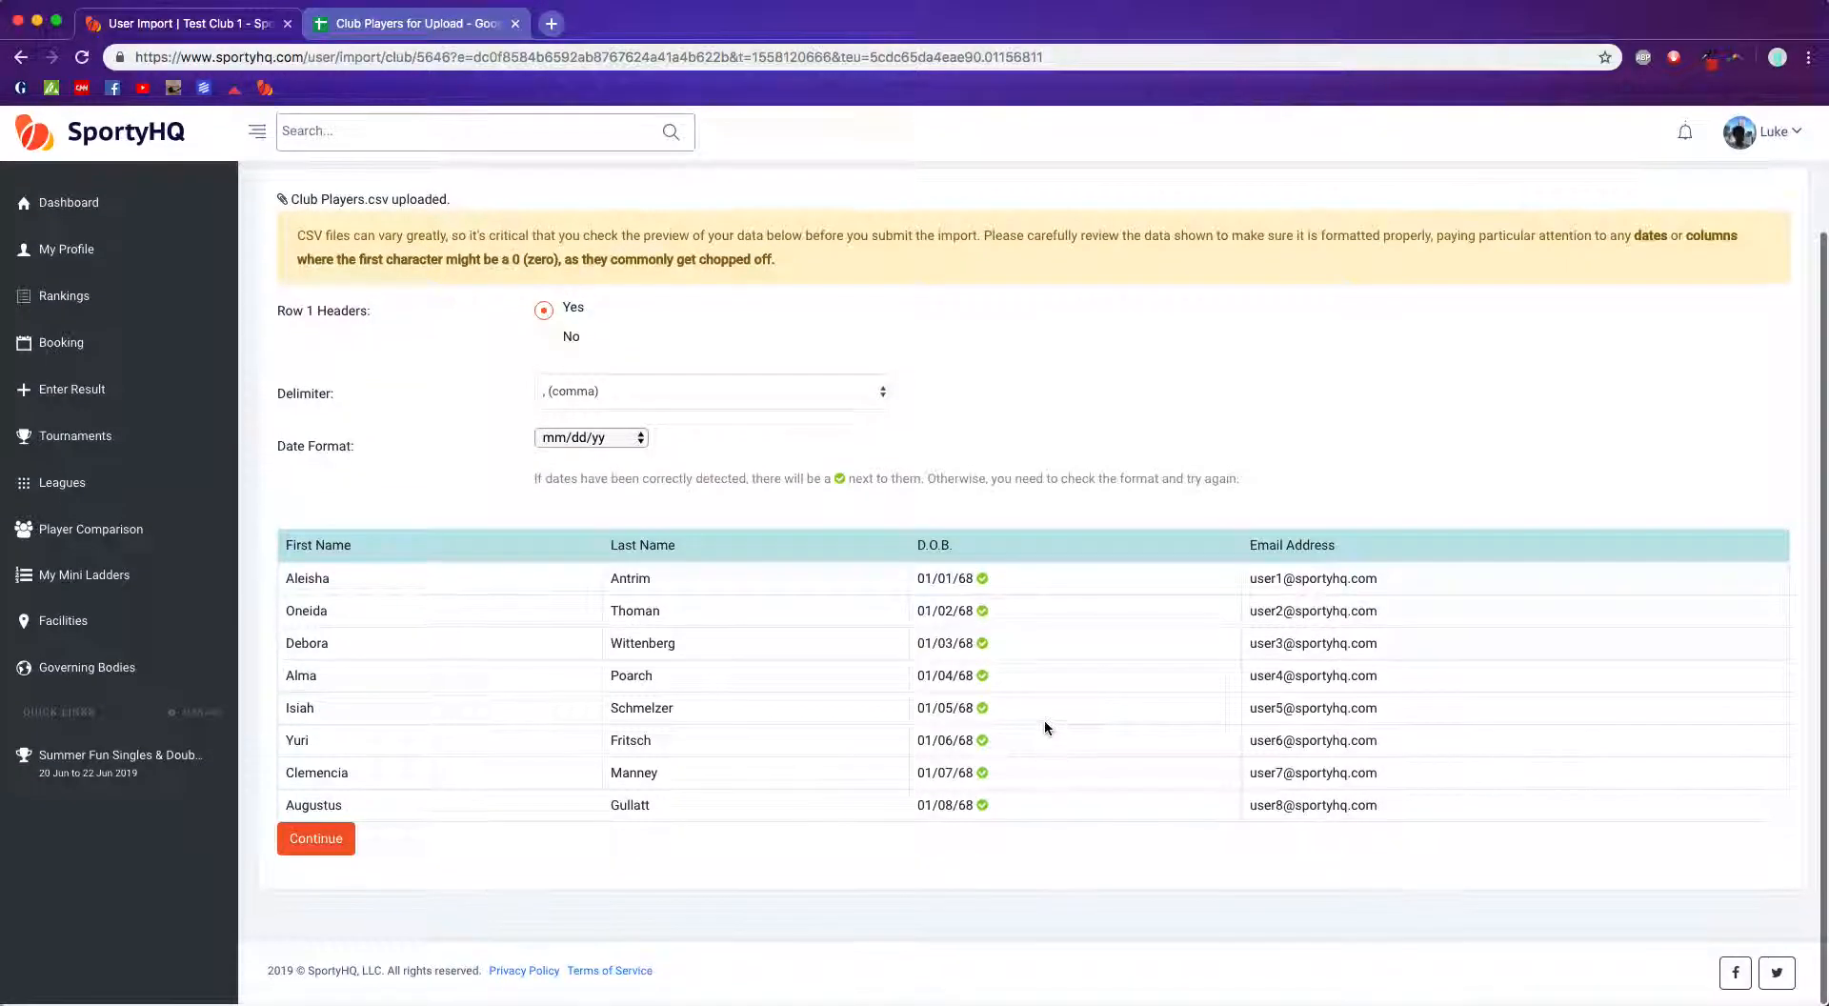
pyautogui.click(319, 847)
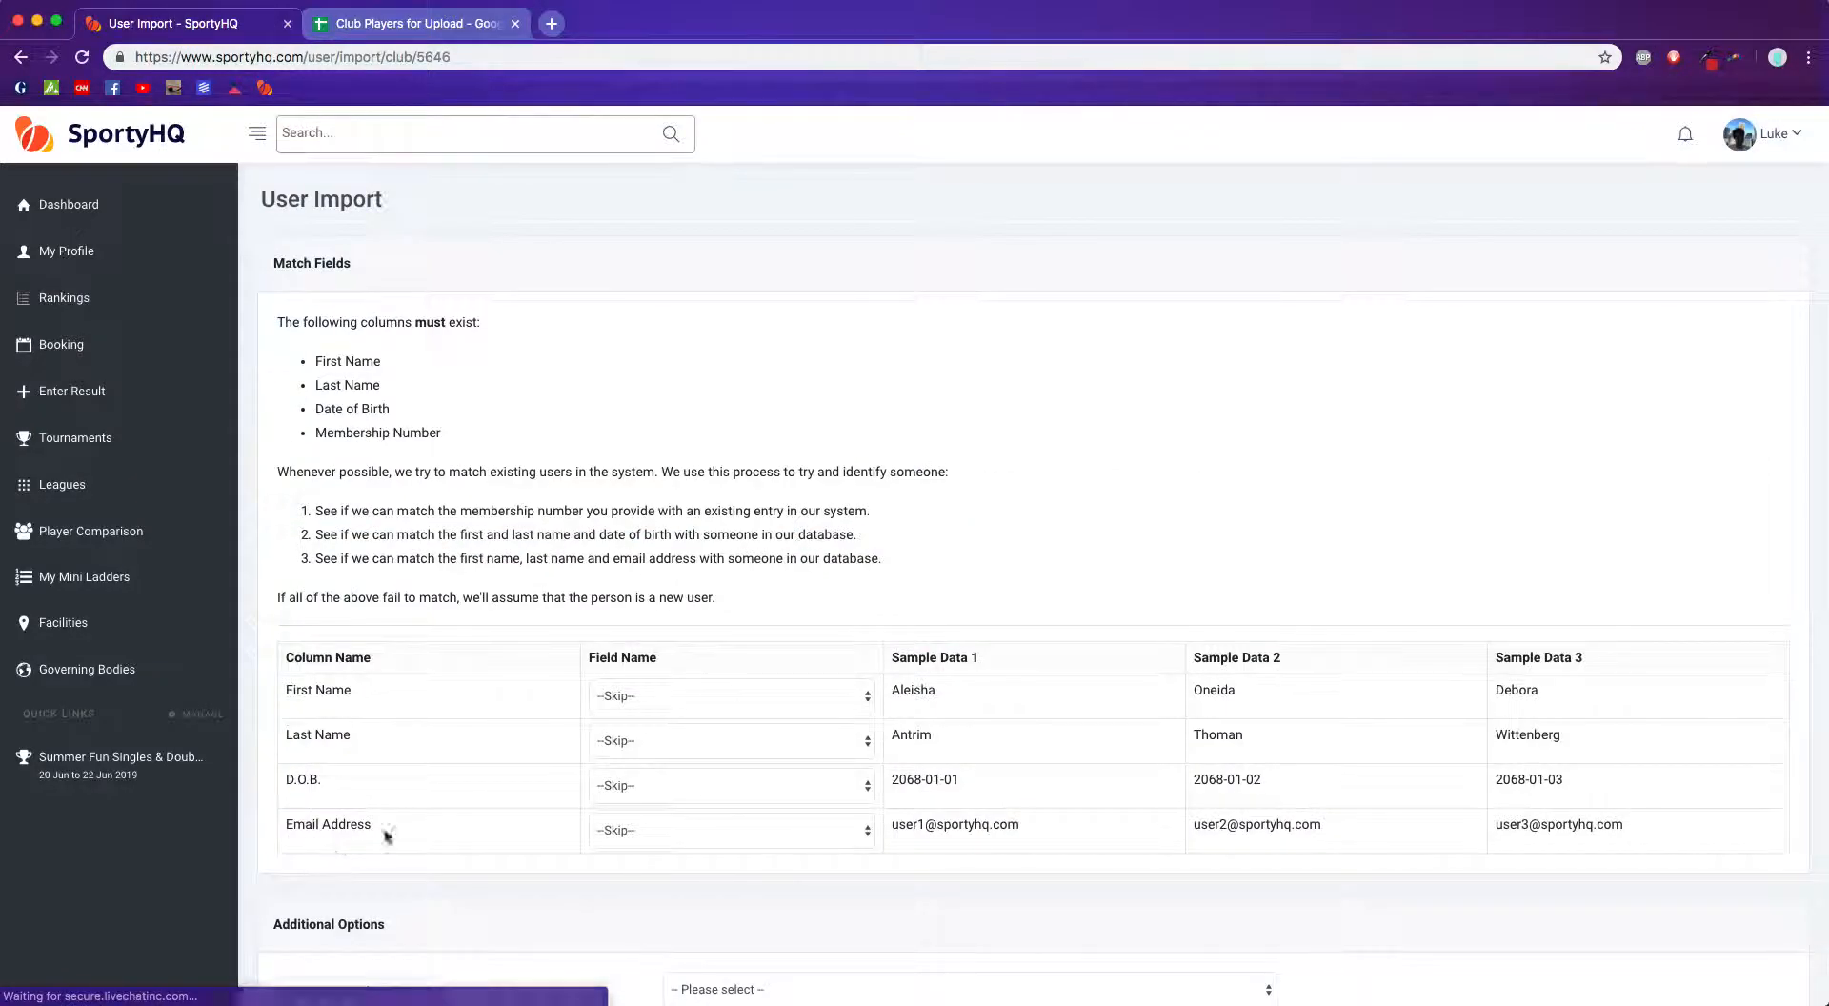
# Step: Map the First Name and Last Name columns to the First Name and Last Name fields
pyautogui.scroll(-3, 517, 738)
pyautogui.scroll(3, 477, 733)
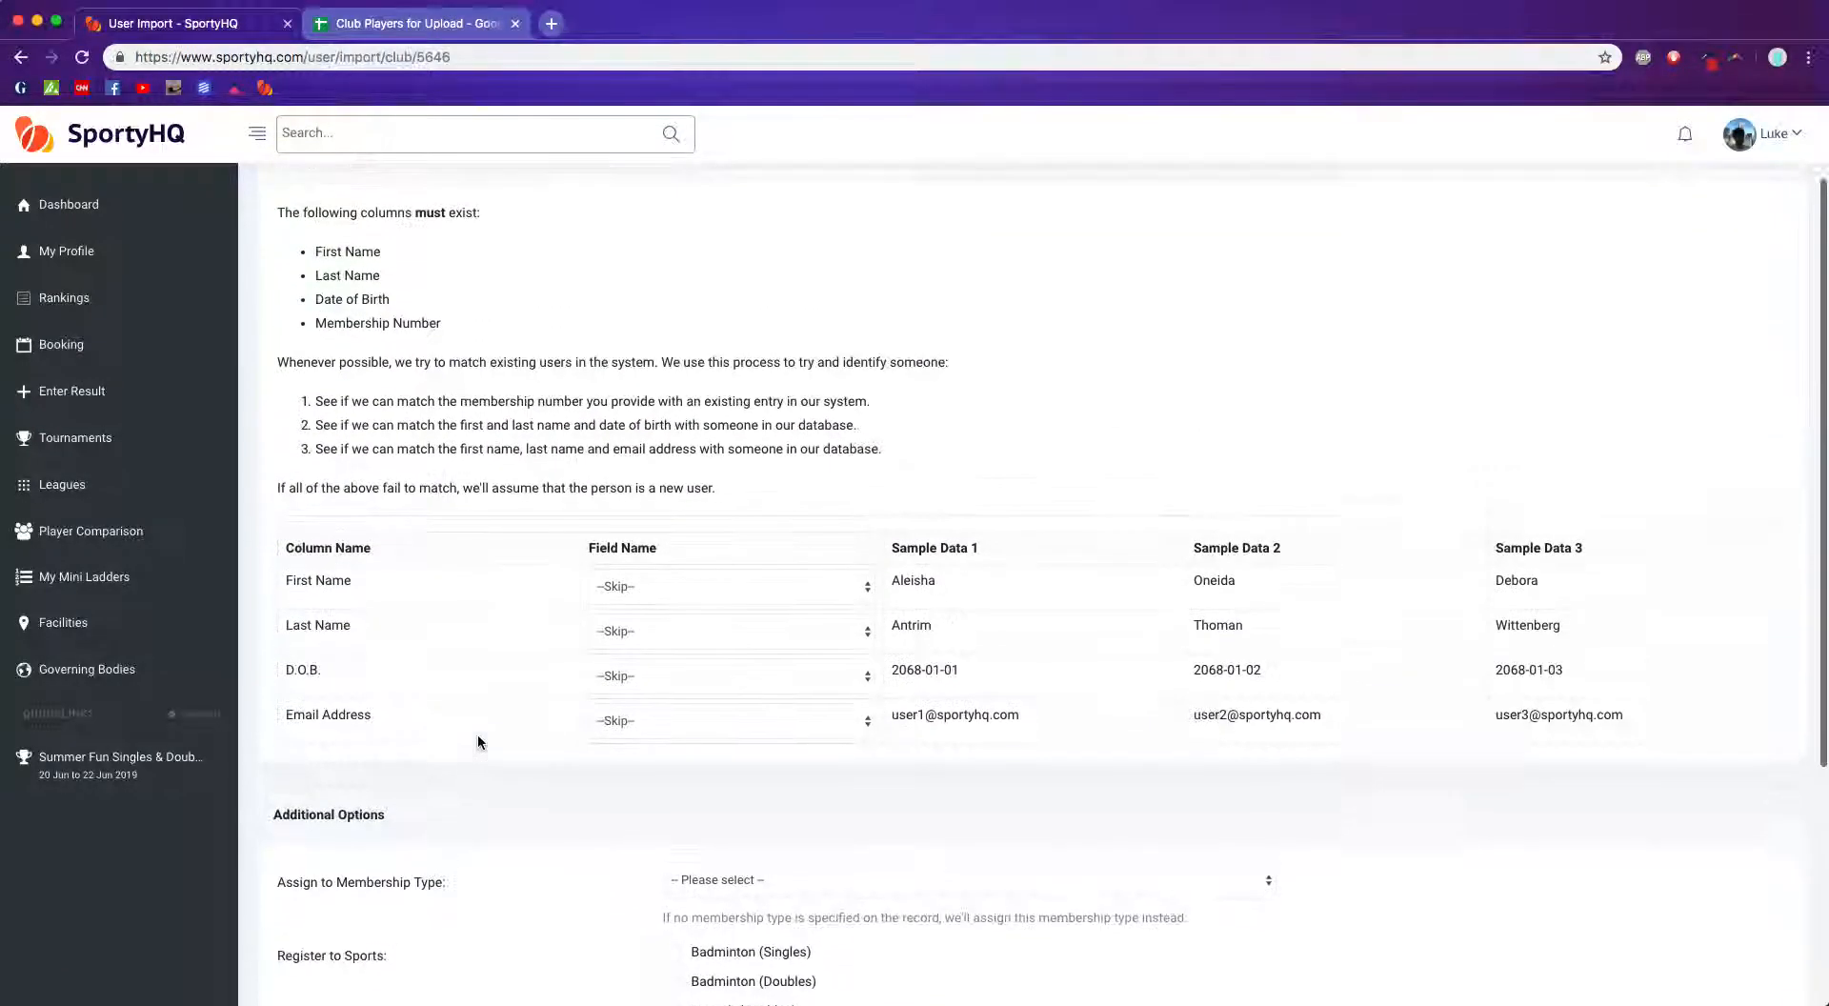
pyautogui.scroll(-3, 448, 558)
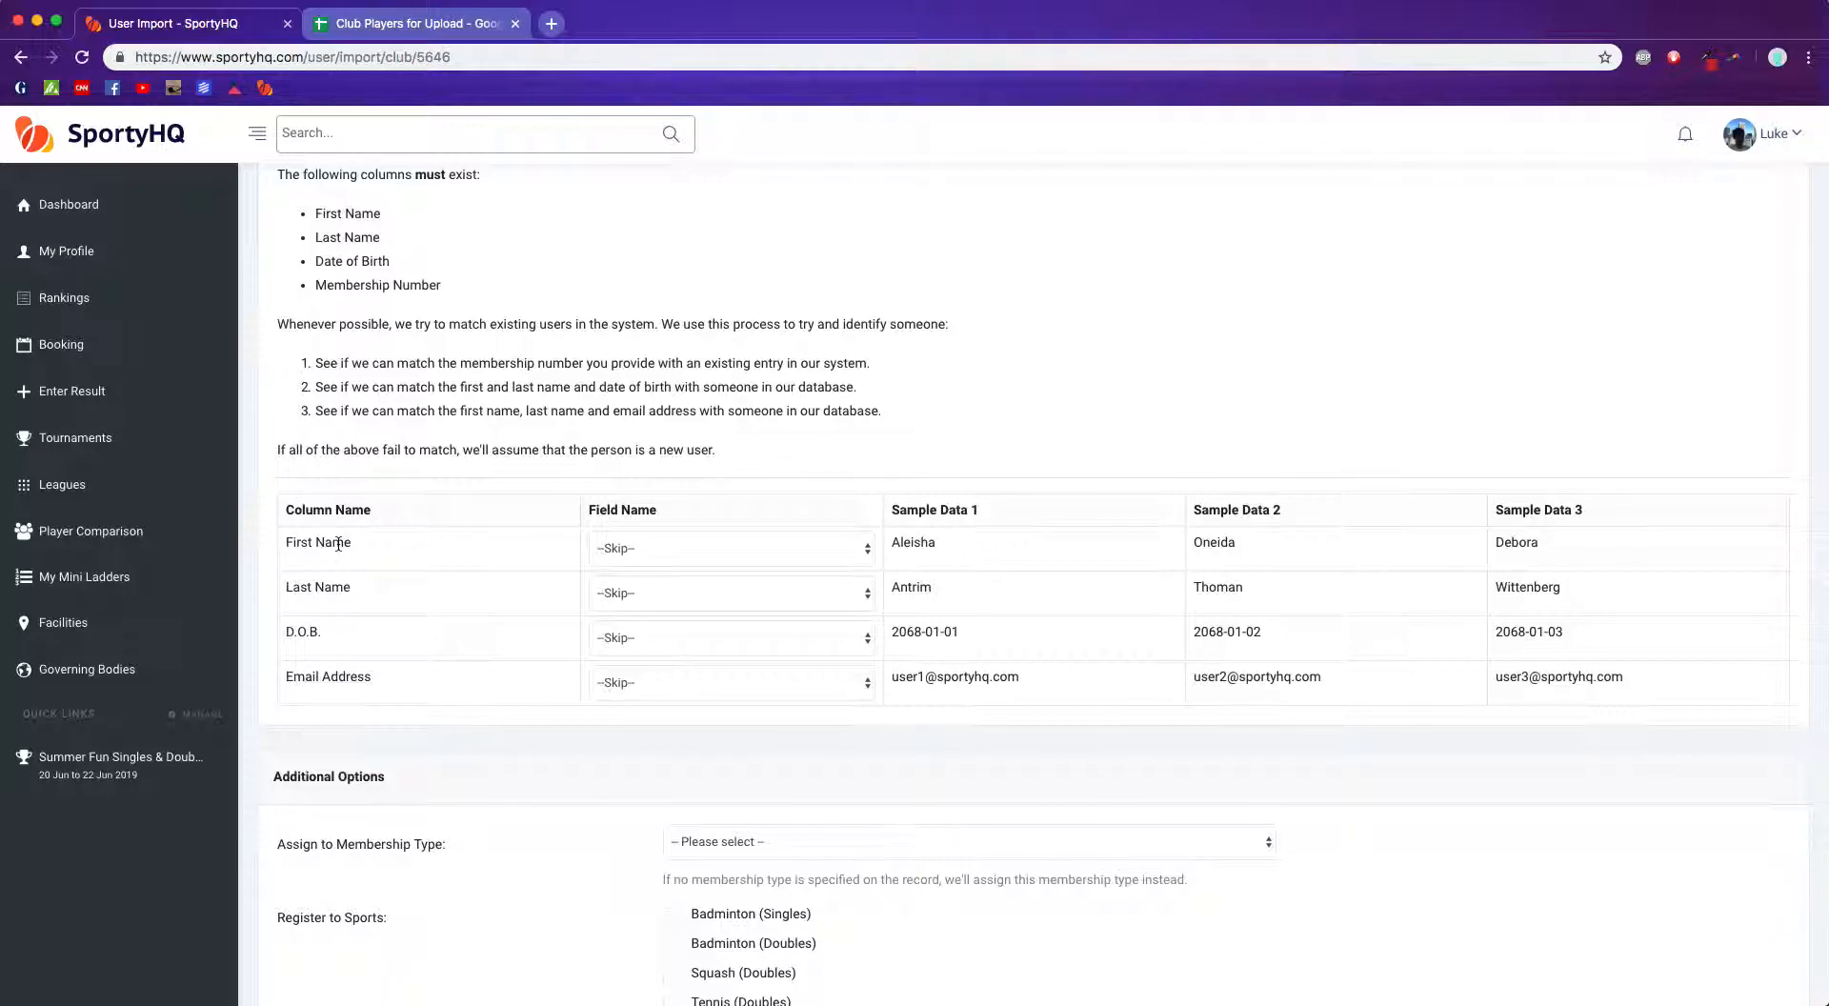
pyautogui.click(676, 547)
pyautogui.click(688, 565)
pyautogui.click(758, 597)
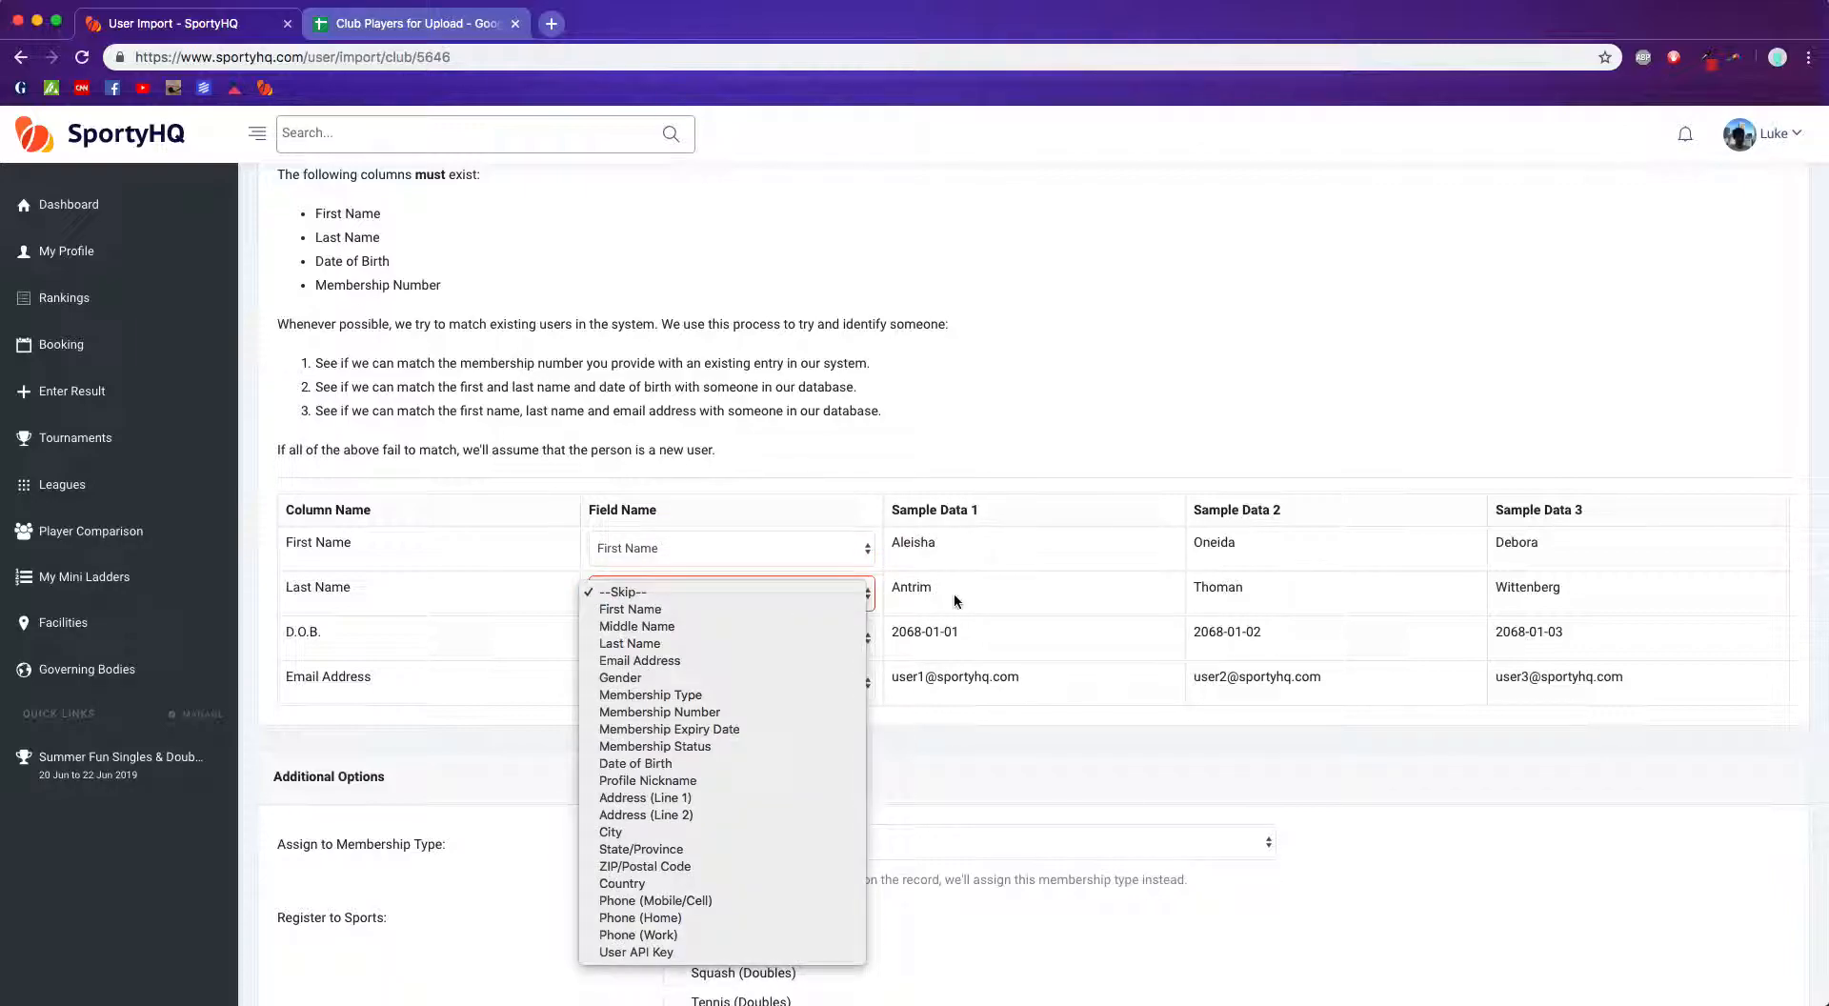
pyautogui.click(731, 643)
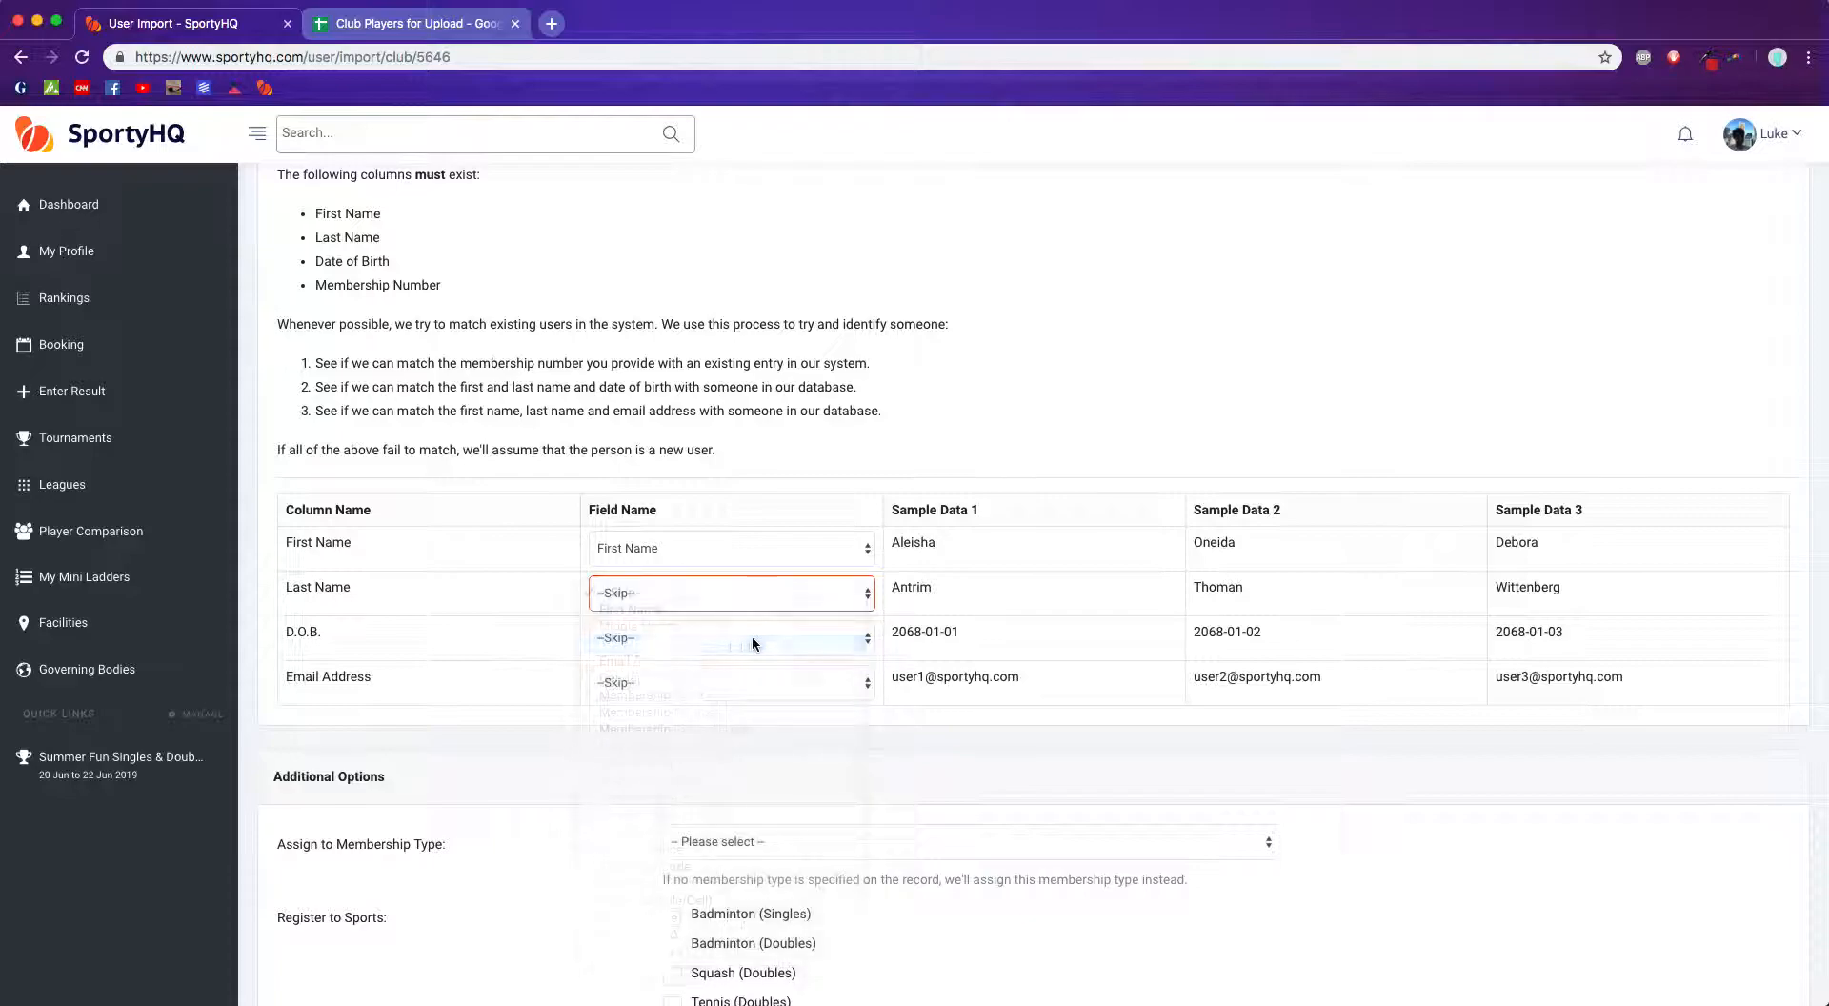
# Step: Map the D.O.B. column to the Date of Birth field and the Email Address column to the Email Address field
pyautogui.click(767, 637)
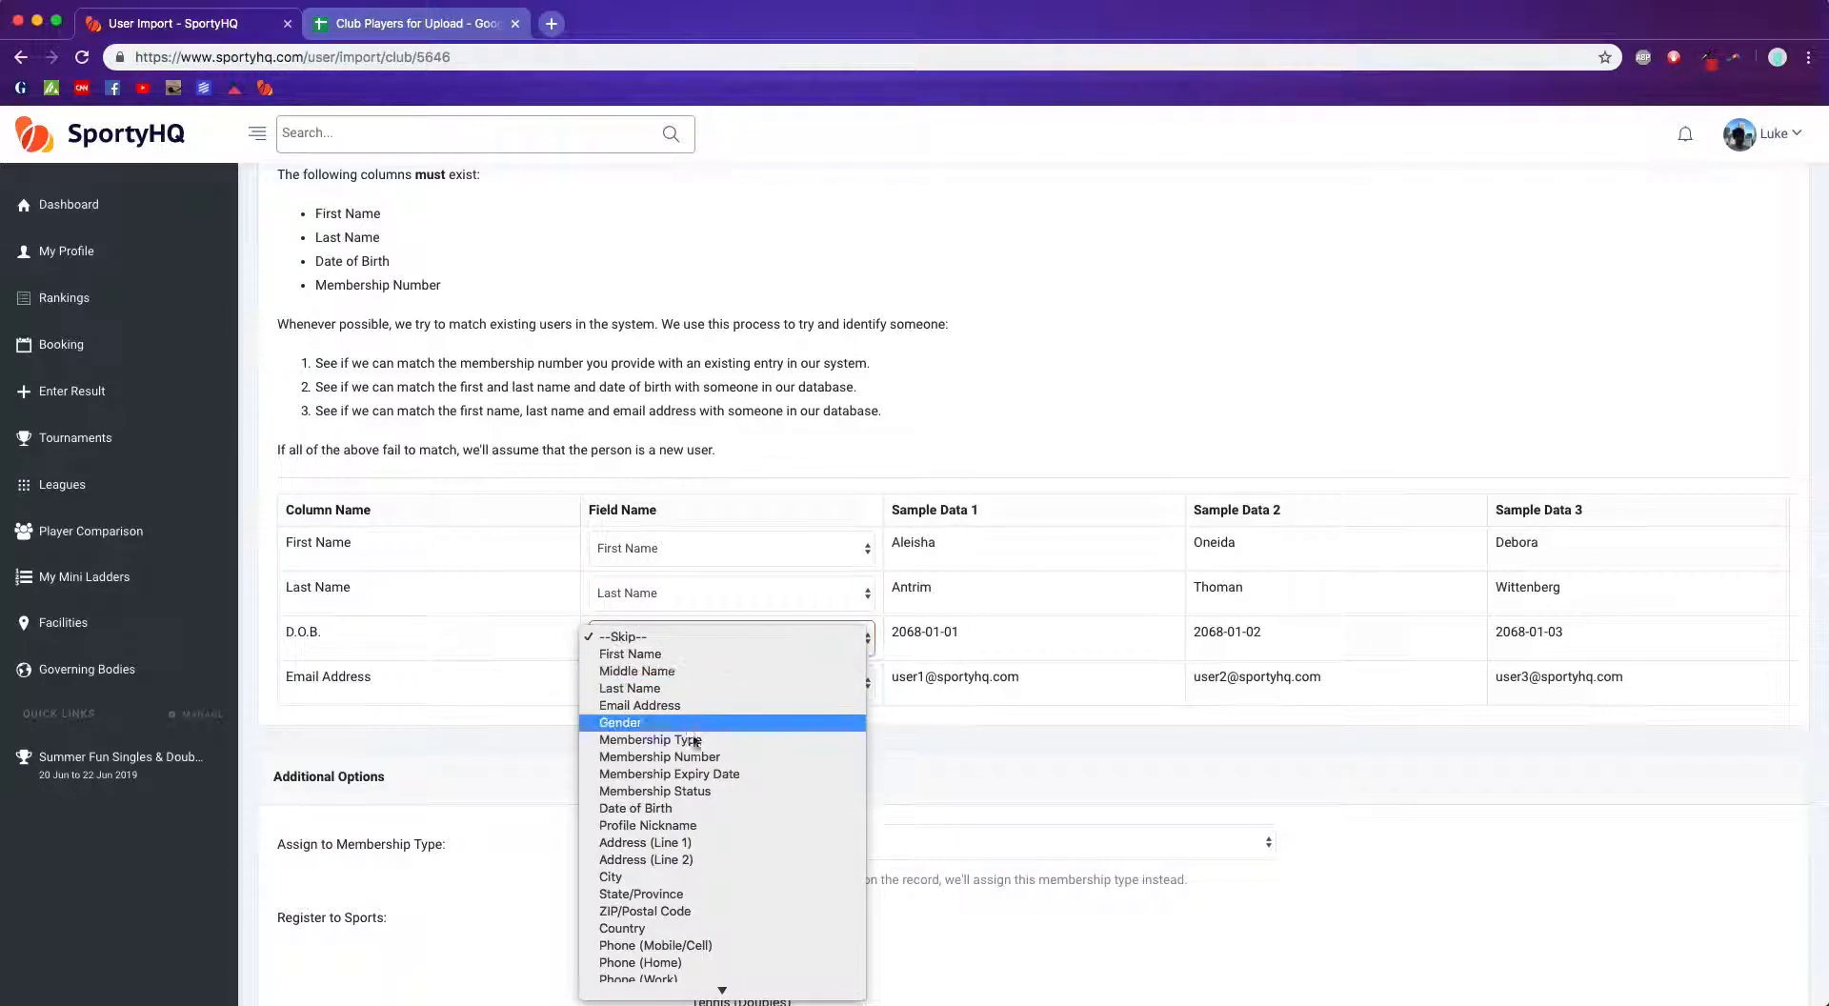
pyautogui.click(690, 809)
pyautogui.click(676, 680)
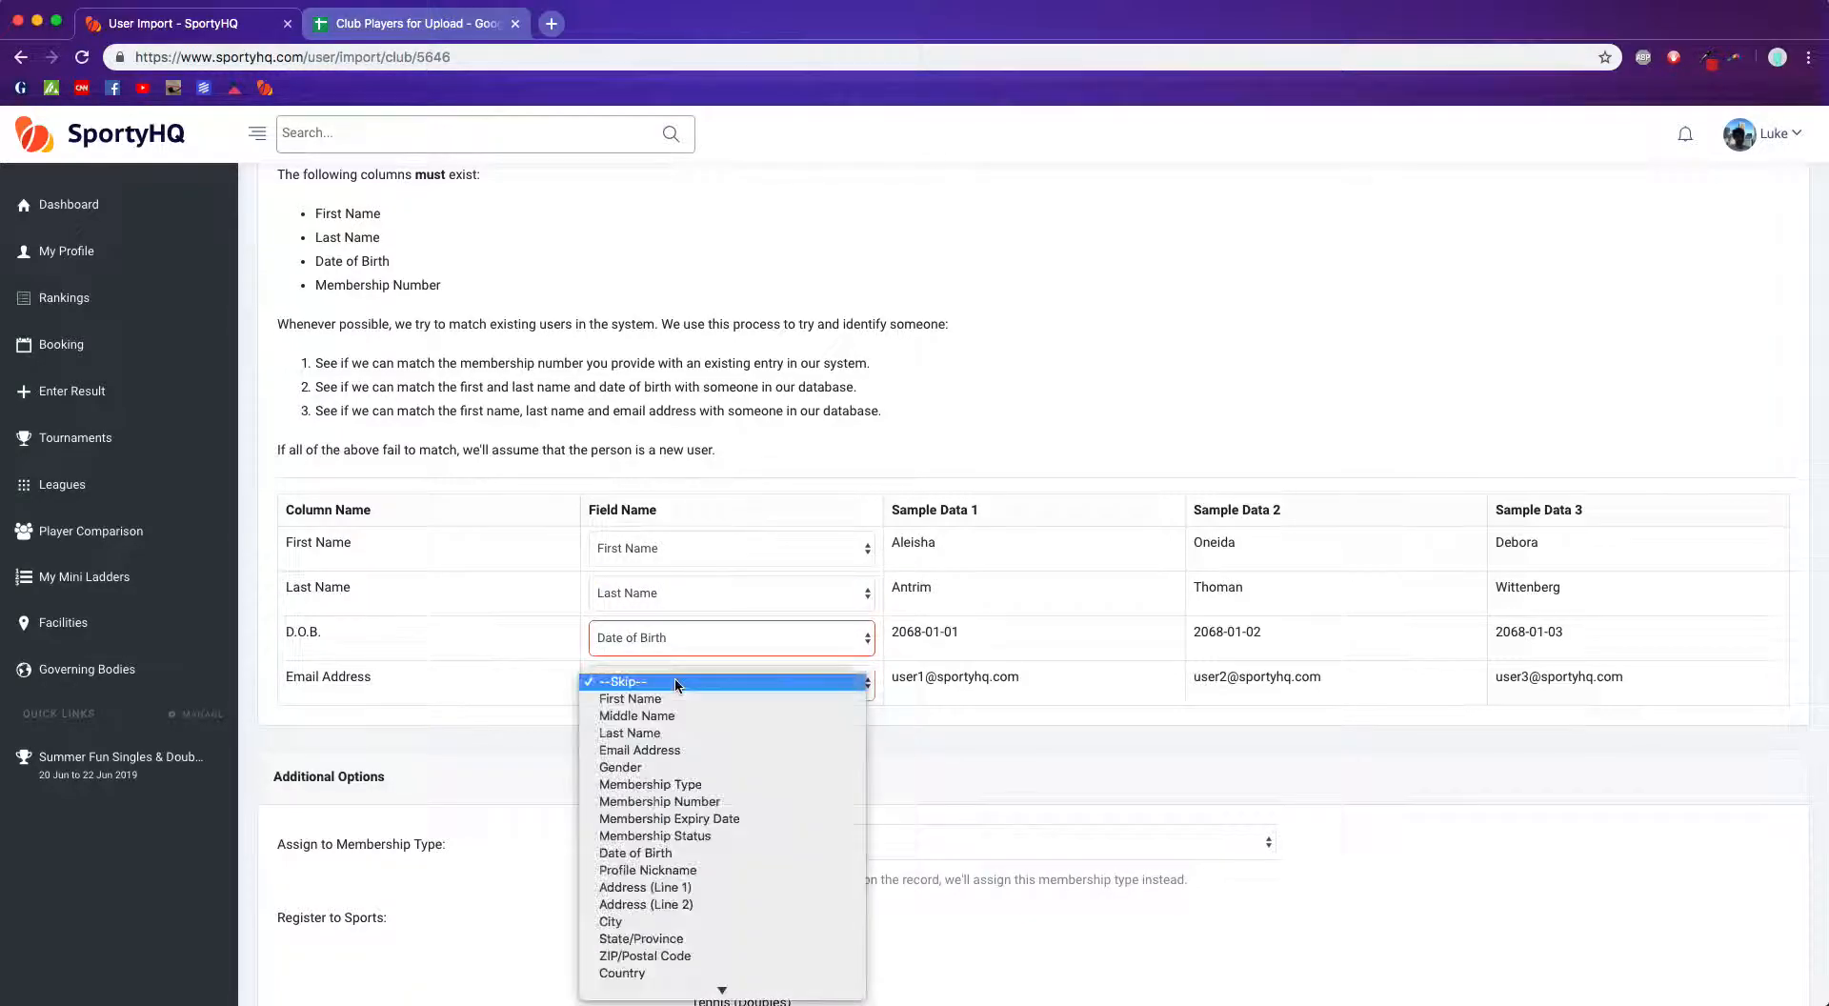
pyautogui.click(673, 752)
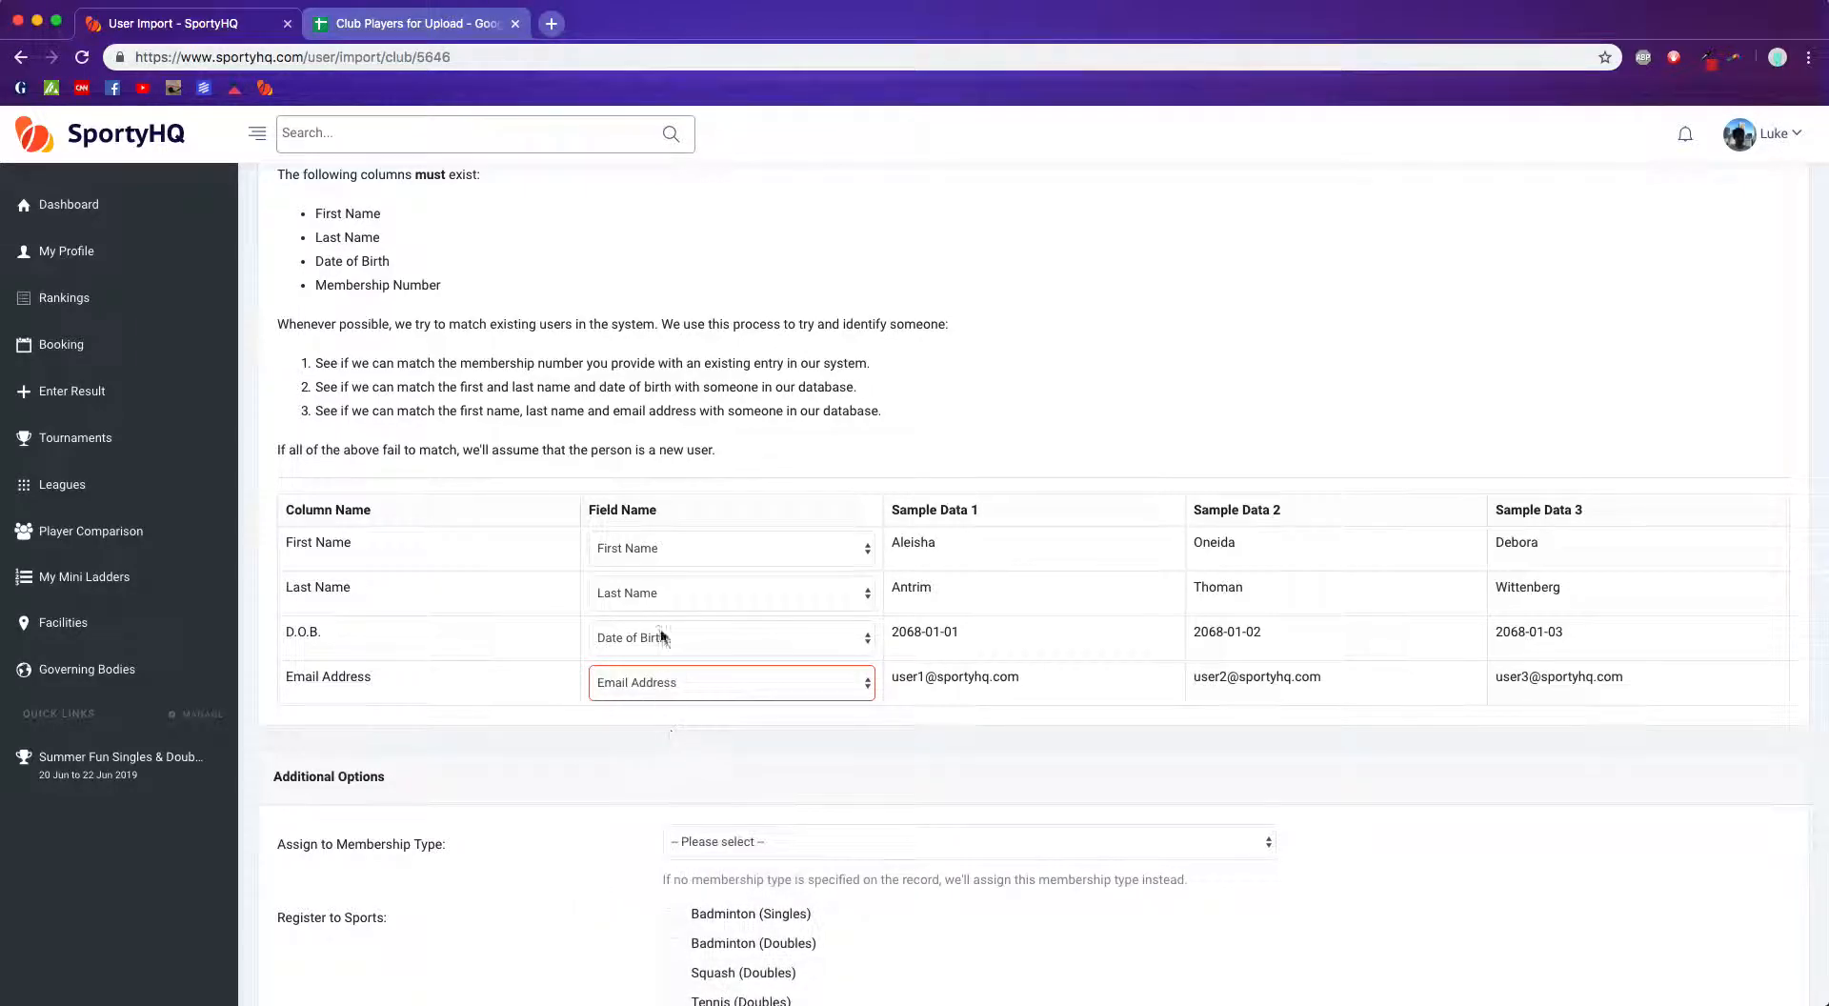
# Step: Submit the import with the default additional options
pyautogui.click(662, 553)
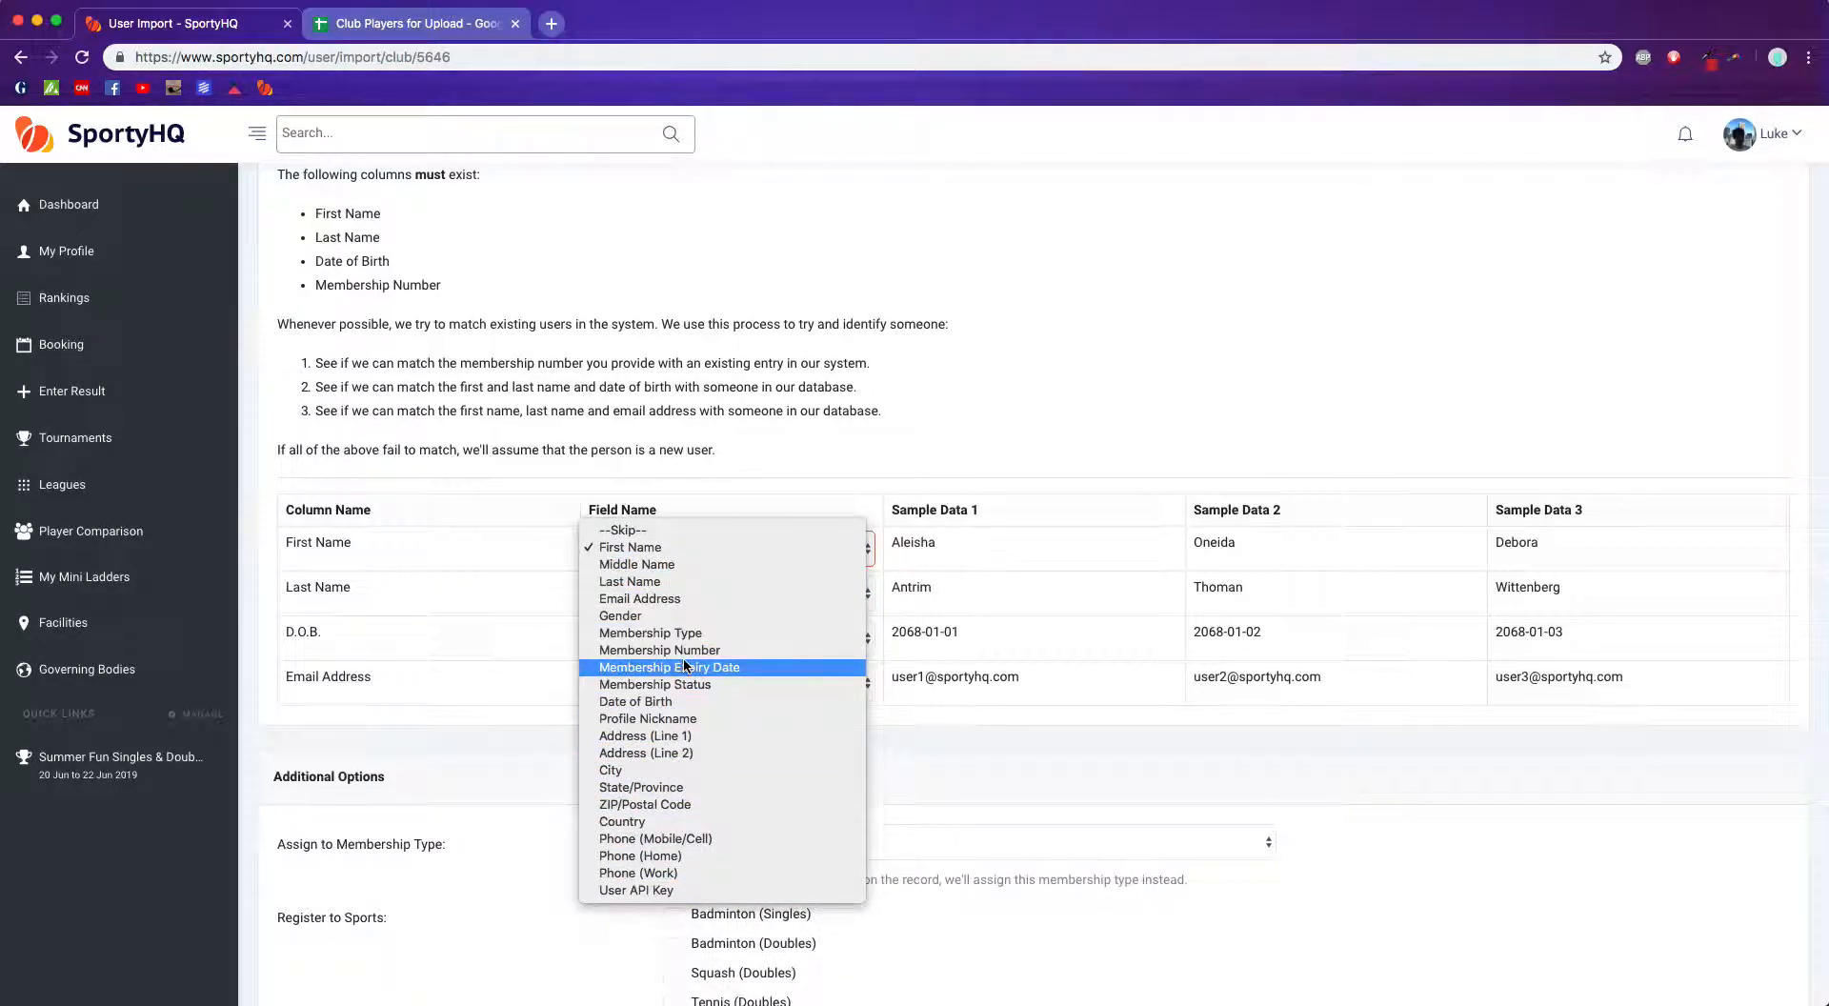
pyautogui.click(517, 739)
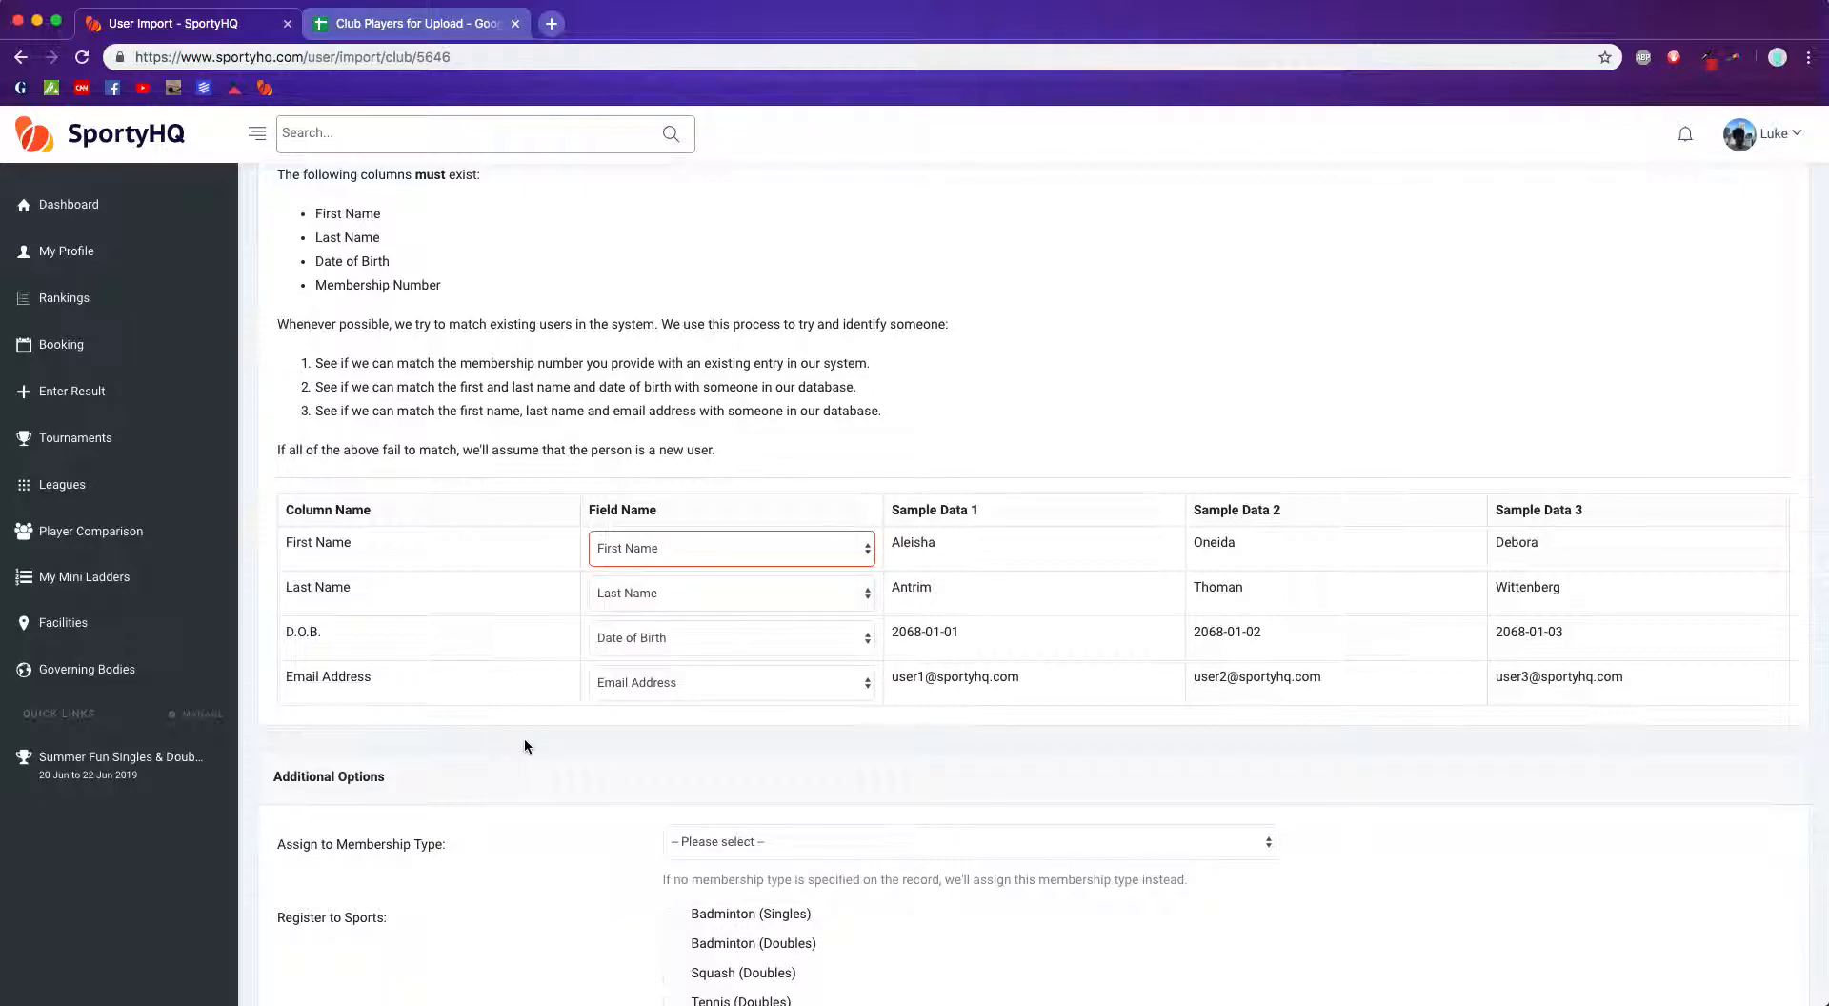
pyautogui.scroll(-5, 588, 739)
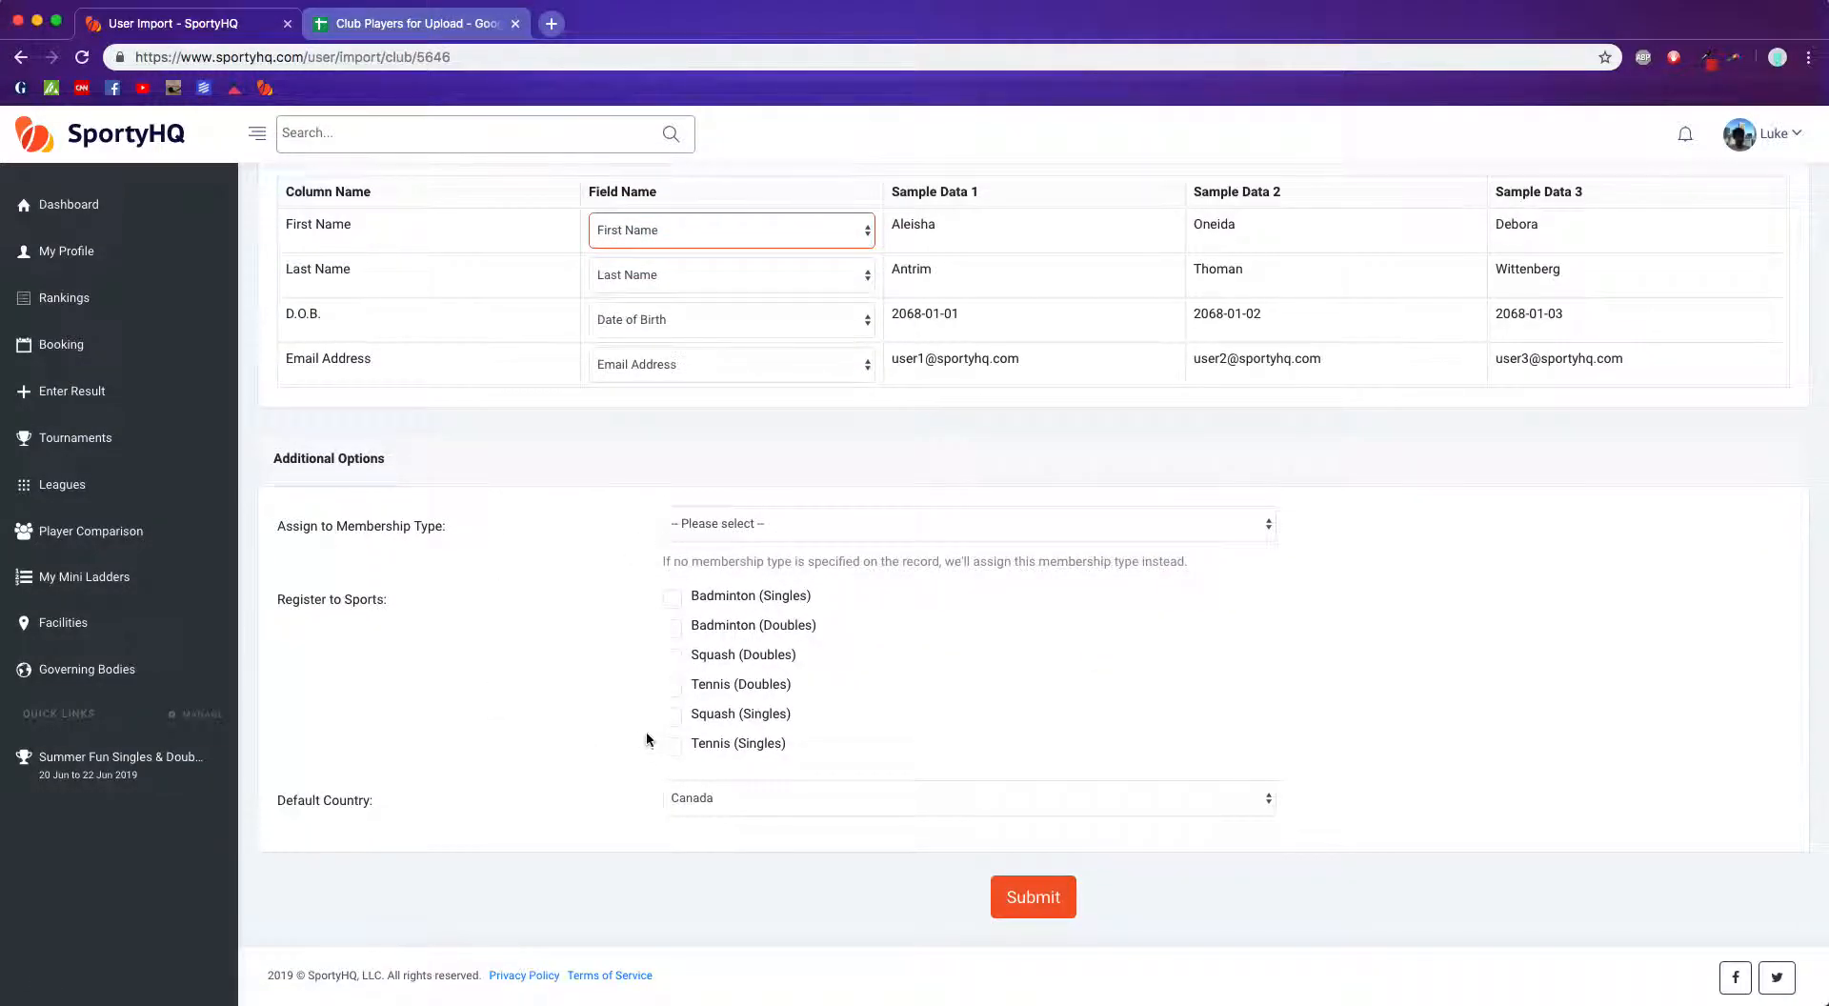
pyautogui.click(1048, 905)
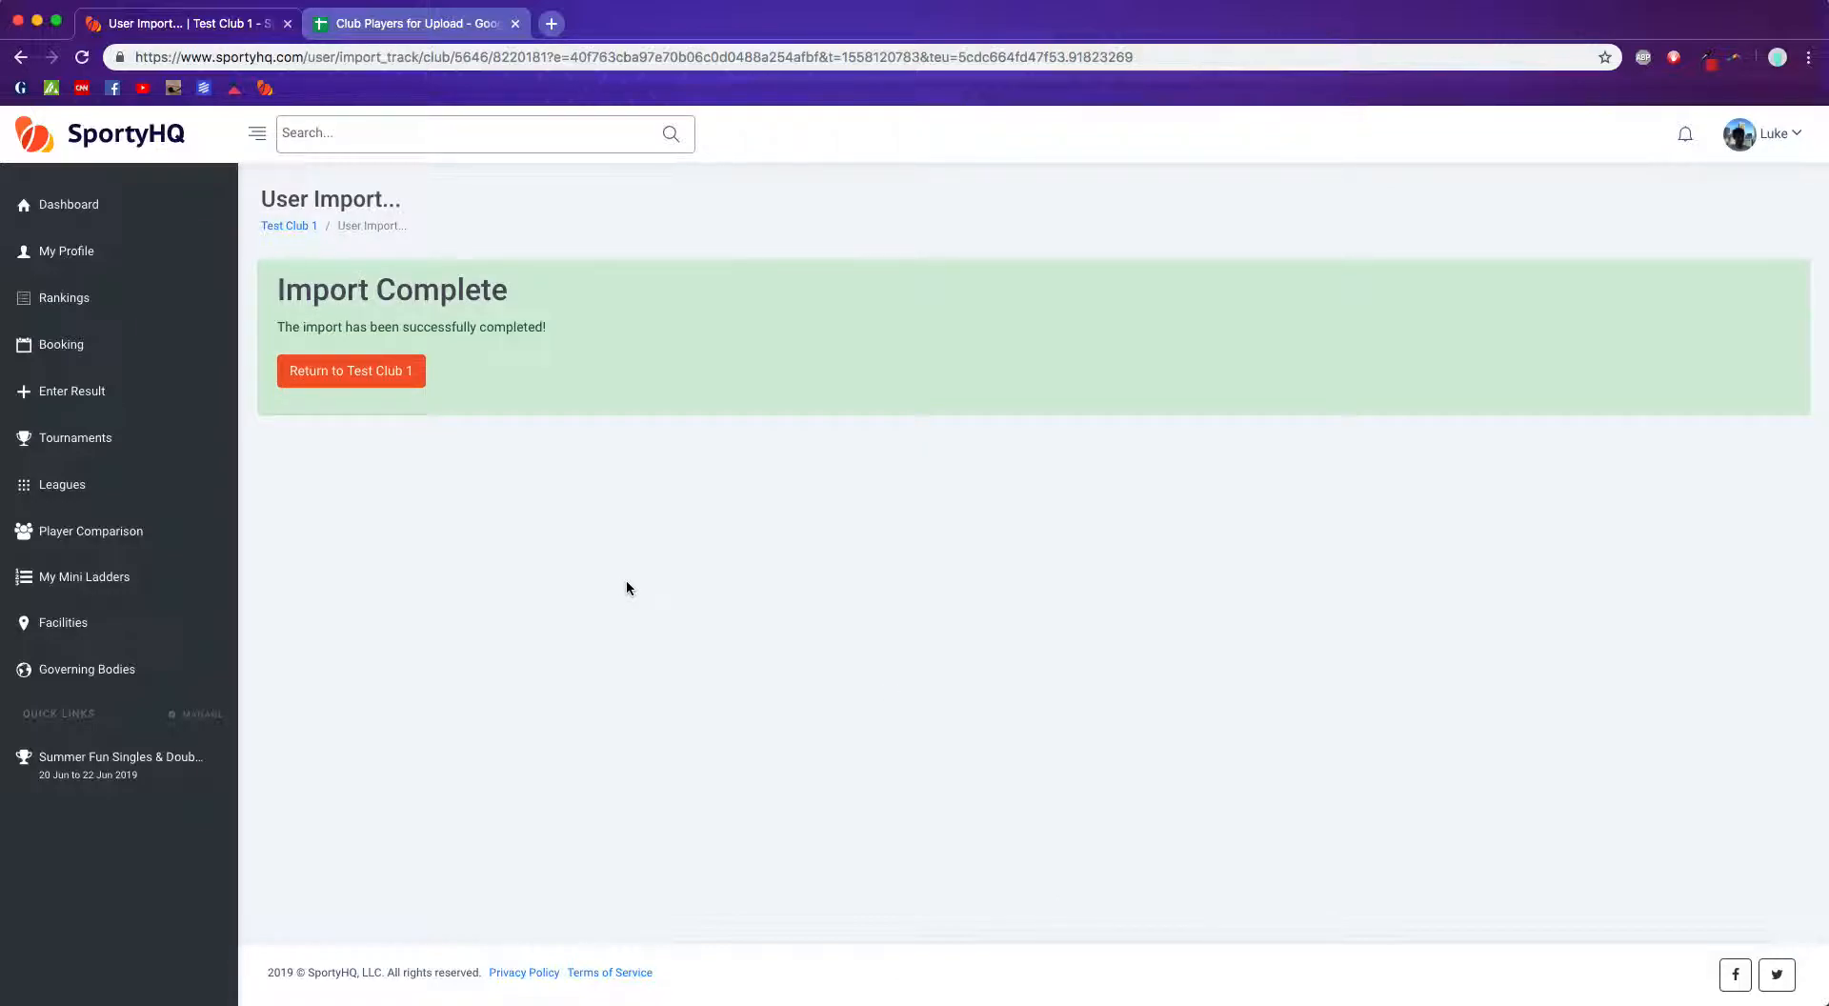
# Step: Return to Test Club 1 and open its Club Admin page
pyautogui.click(345, 376)
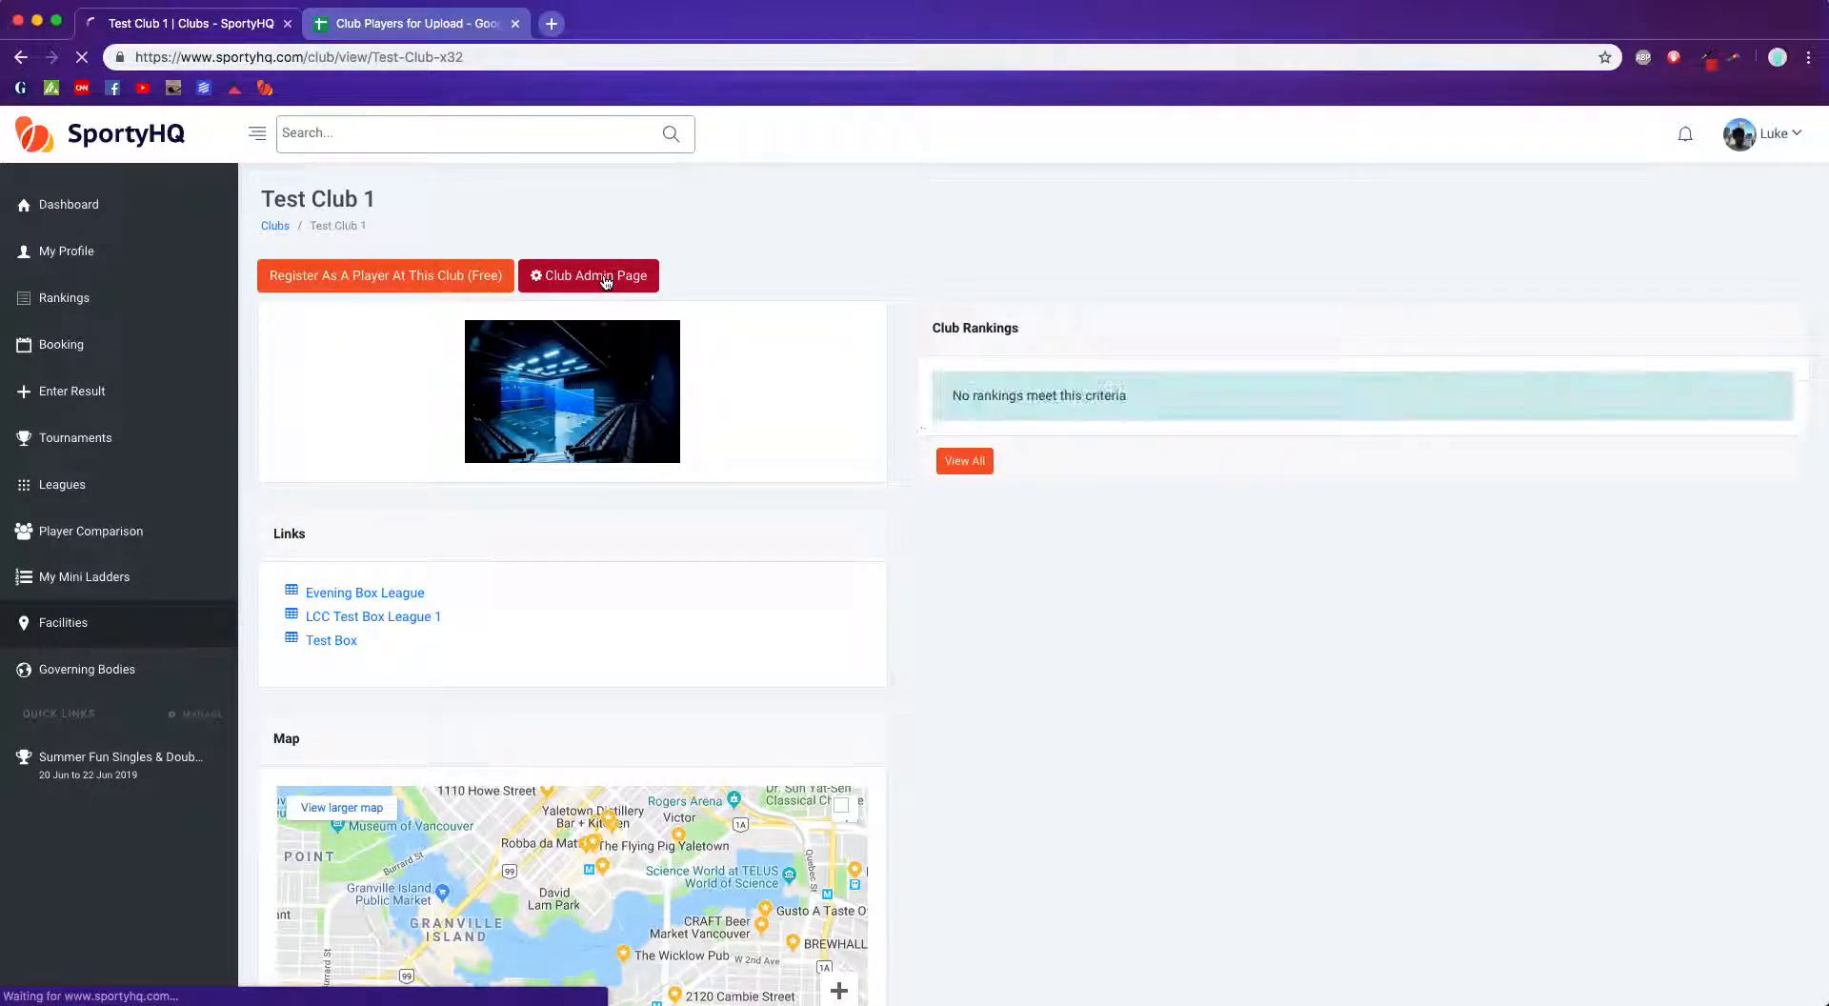
pyautogui.click(606, 281)
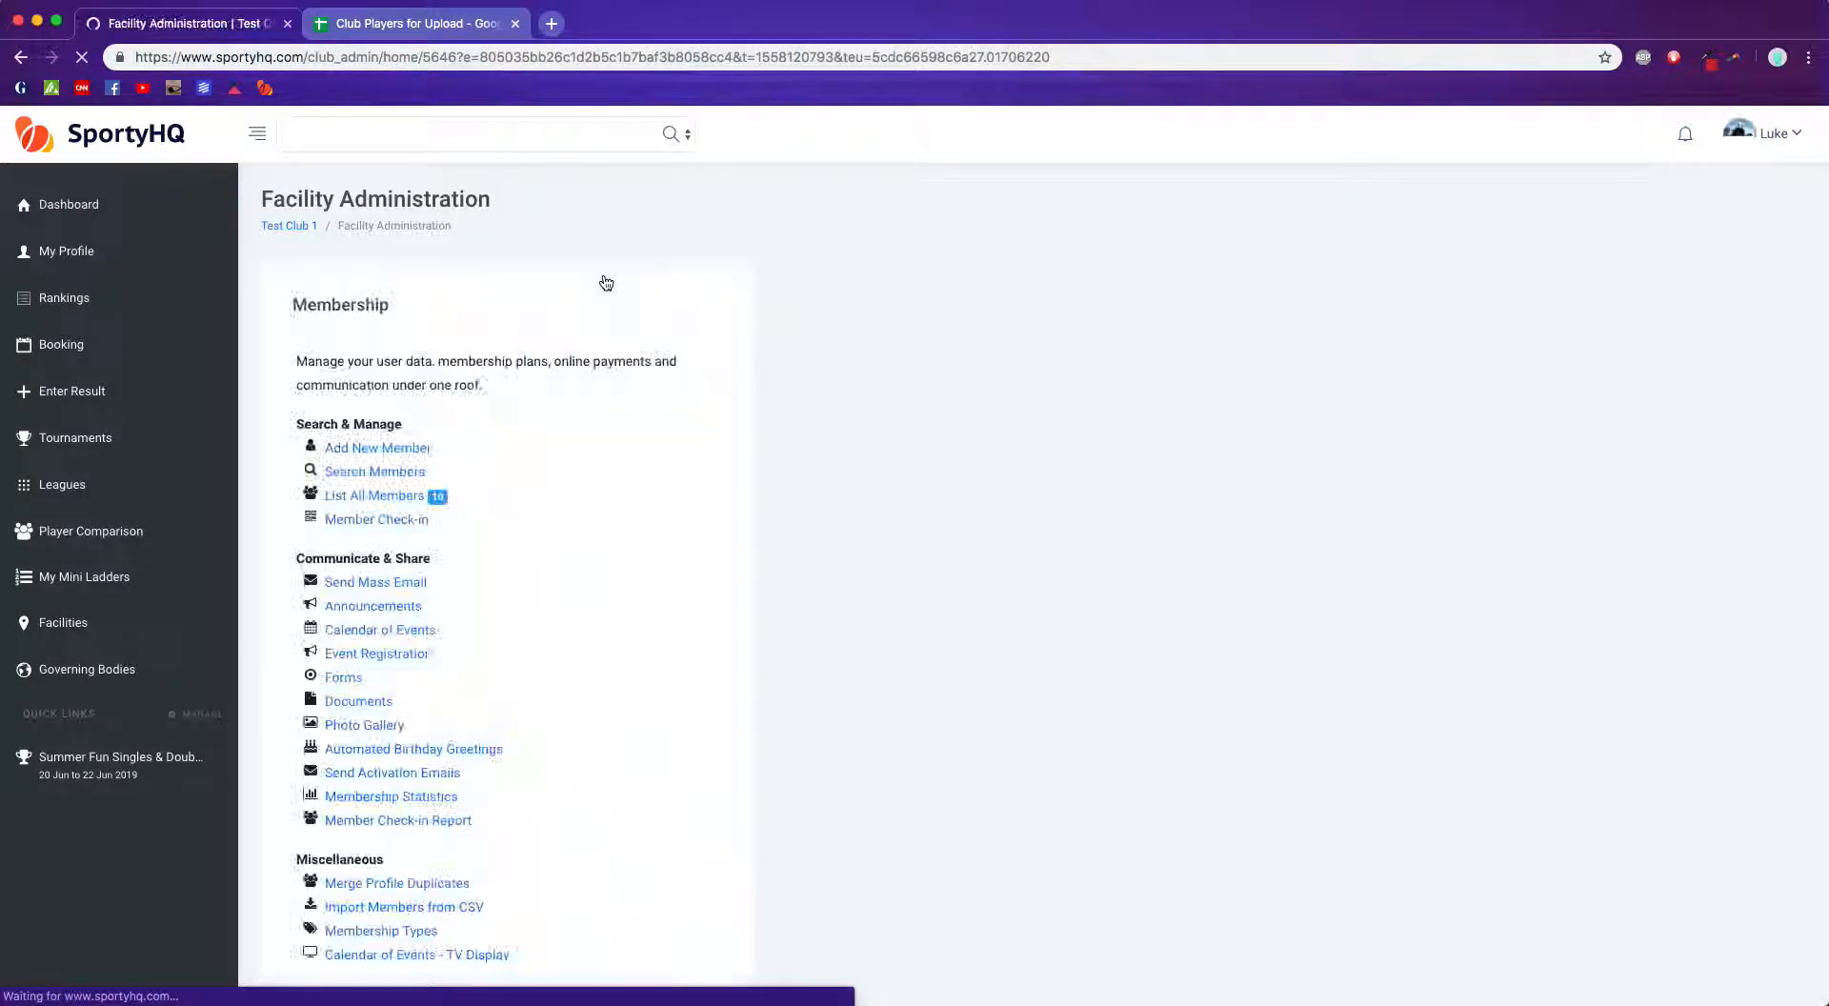